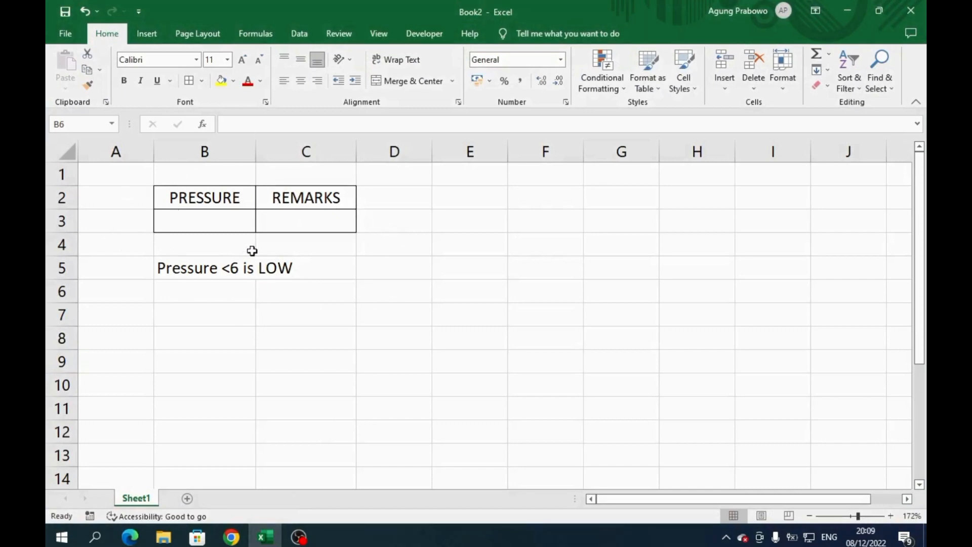
- Enter a pressure of 1 in cell B3
click(219, 218)
text(1)
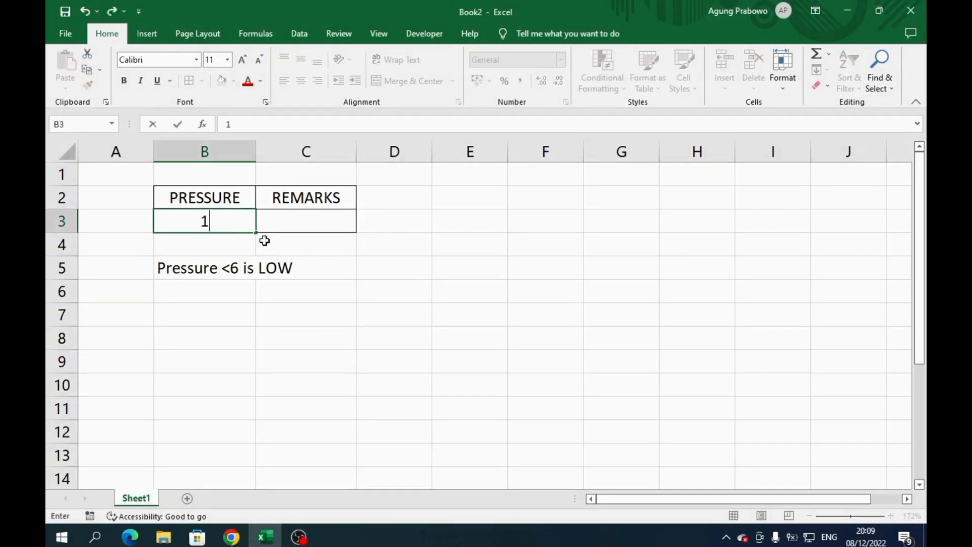
click(307, 226)
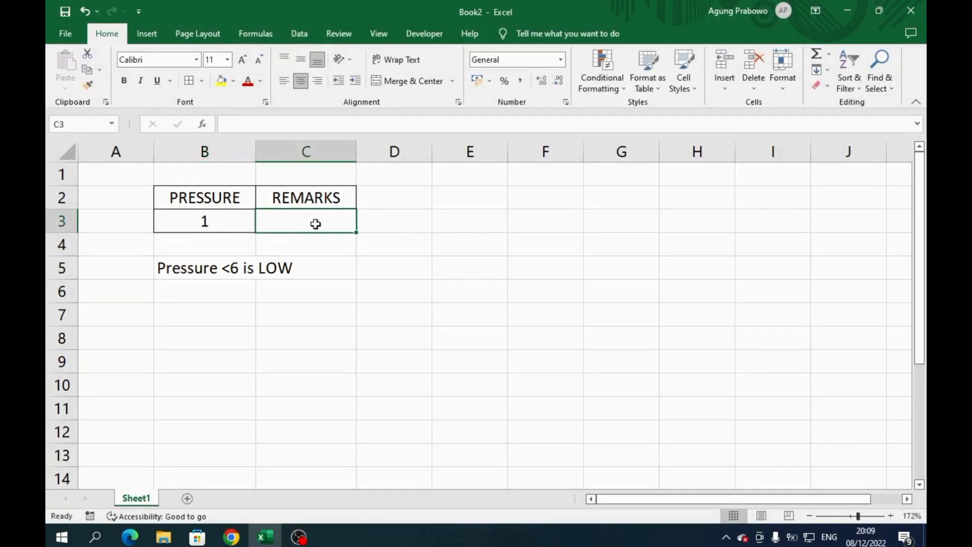
- Start inserting a function in the remarks cell C3 and search for "if"
click(202, 124)
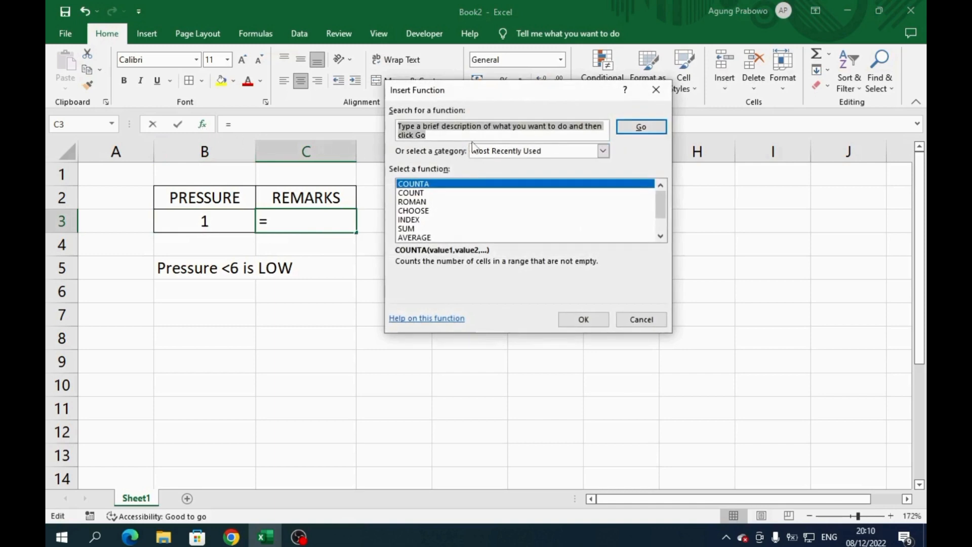
text(if)
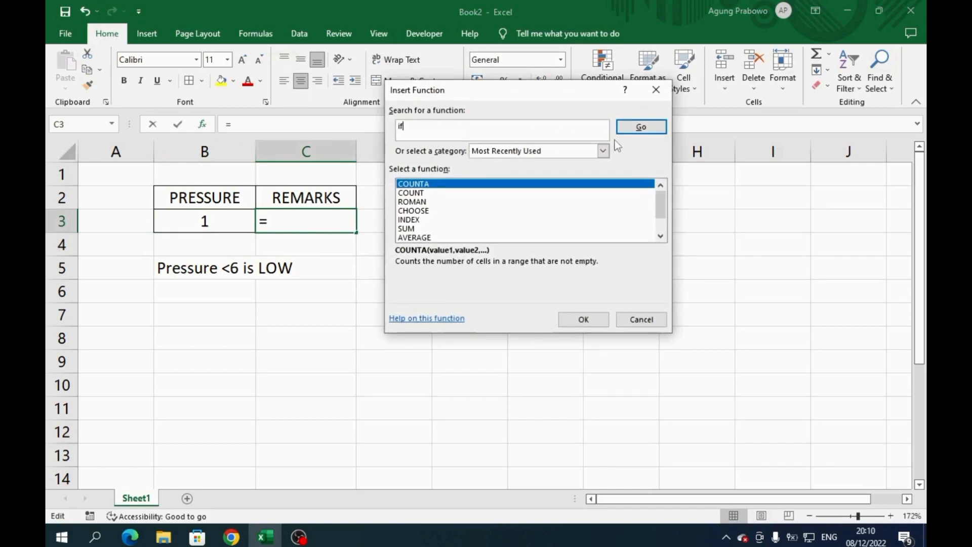
click(639, 129)
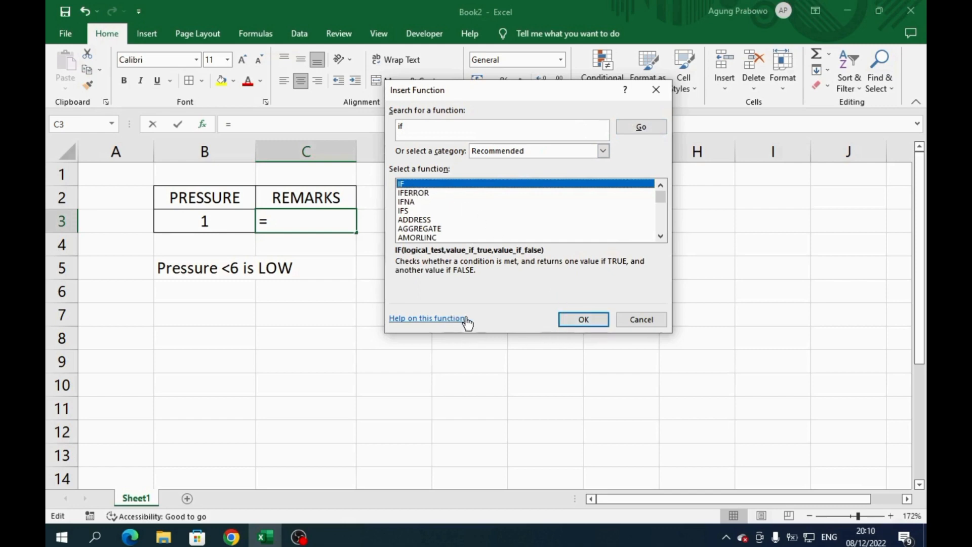
- Open the online help for the IF function and read through its examples and common problems
click(443, 329)
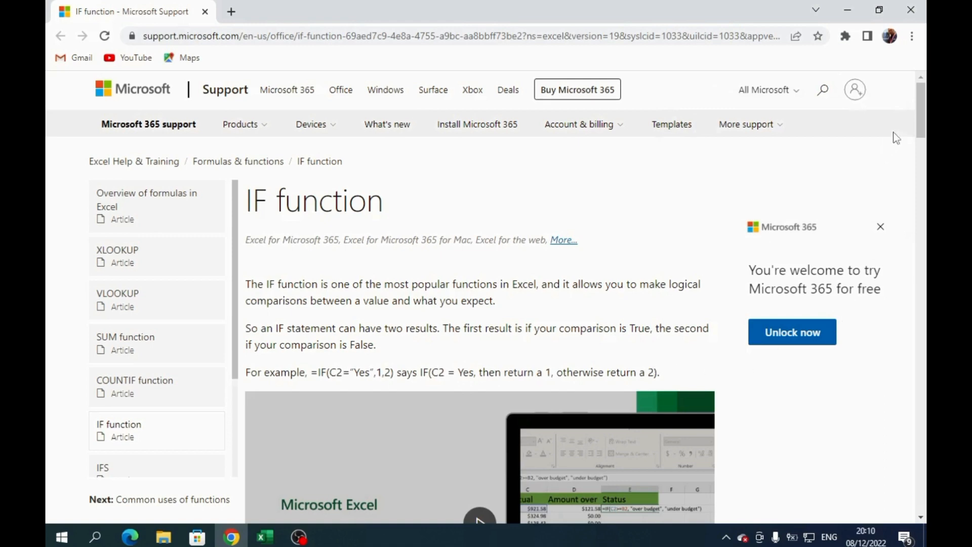
drag(922, 131, 923, 200)
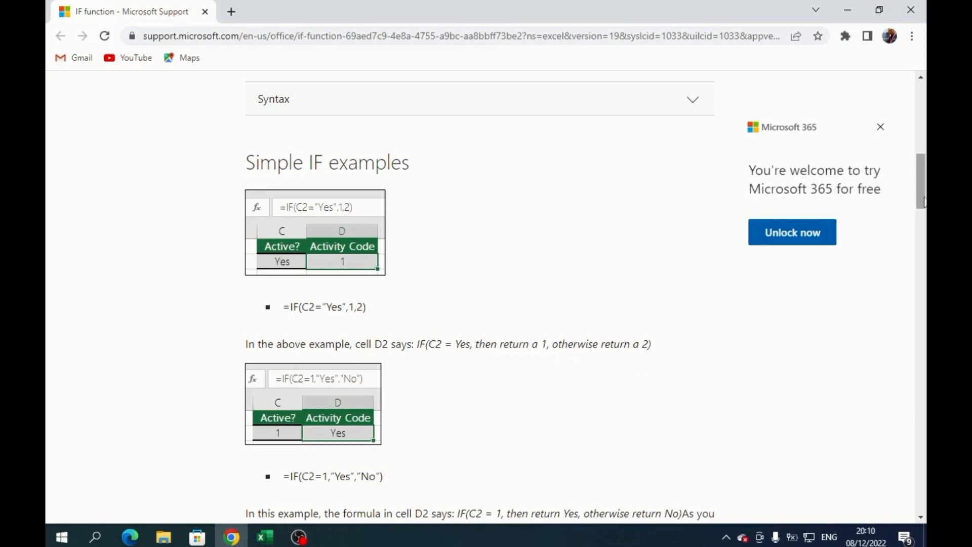
drag(925, 195, 924, 224)
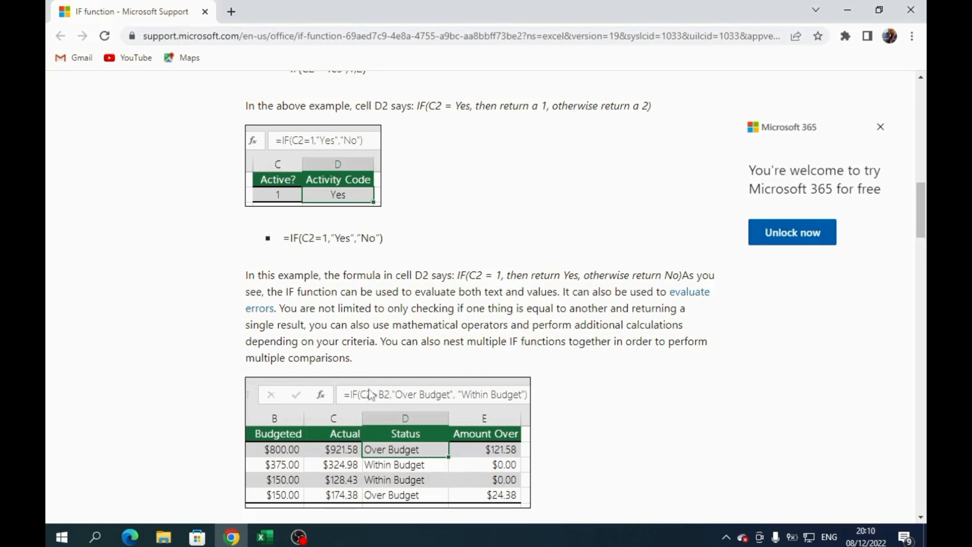
drag(919, 224, 919, 362)
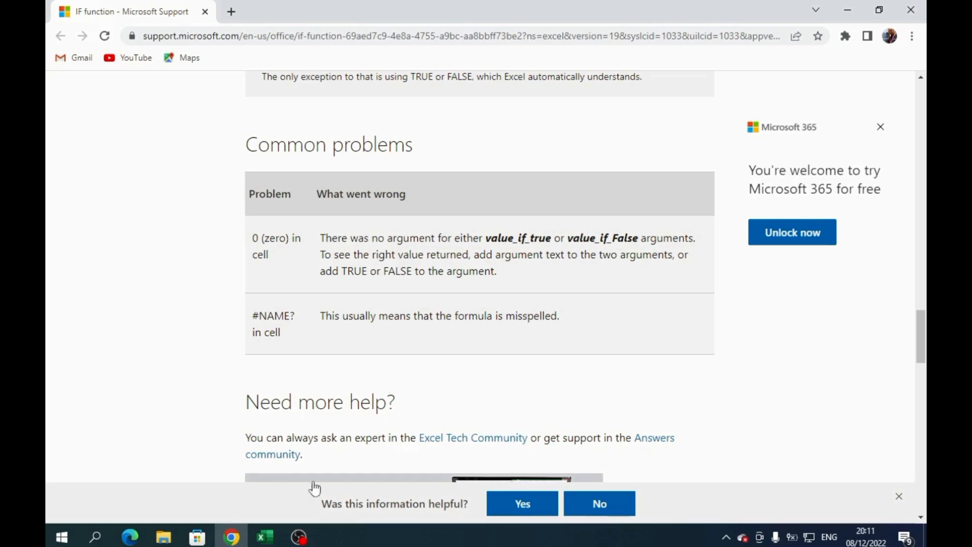
- Return to Excel, insert the IF function in C3, and set its logical test to B3<6
click(265, 537)
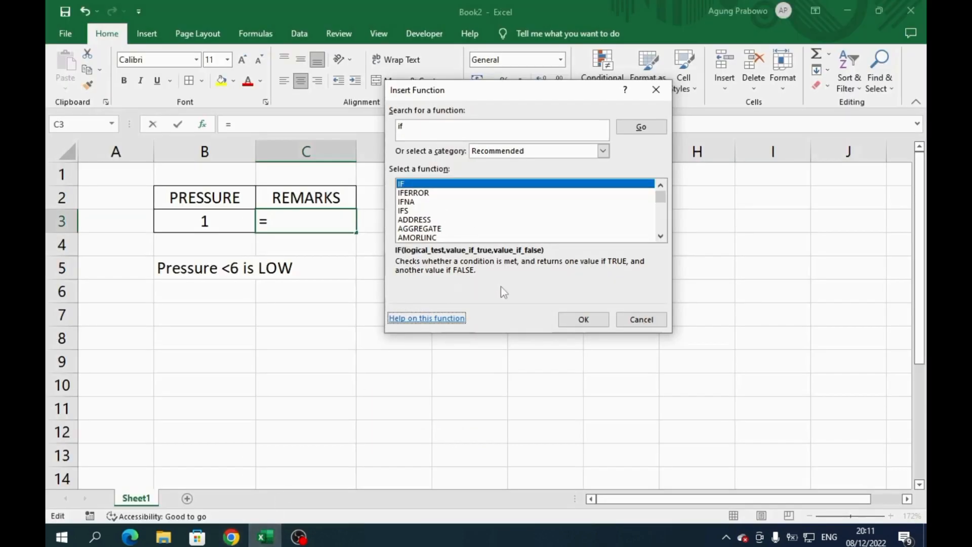
click(580, 319)
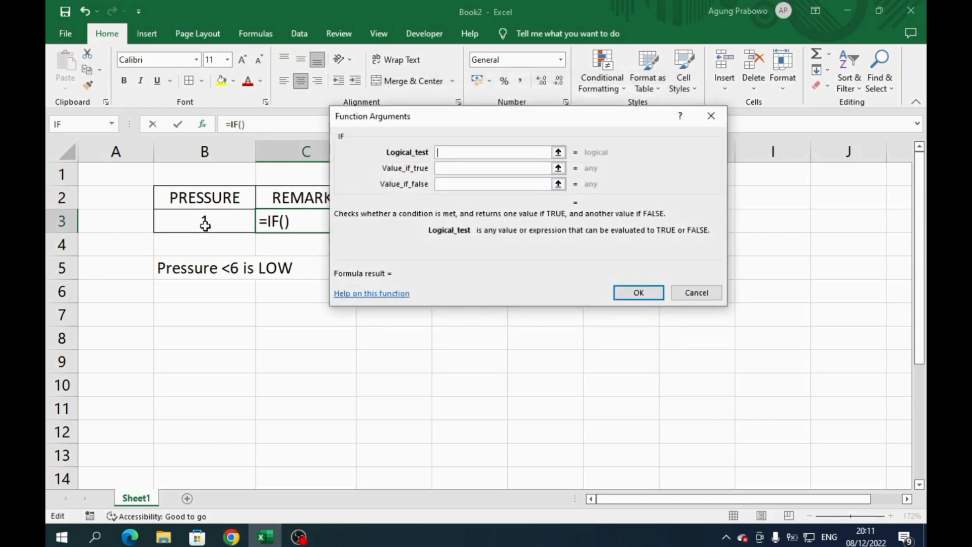
click(204, 225)
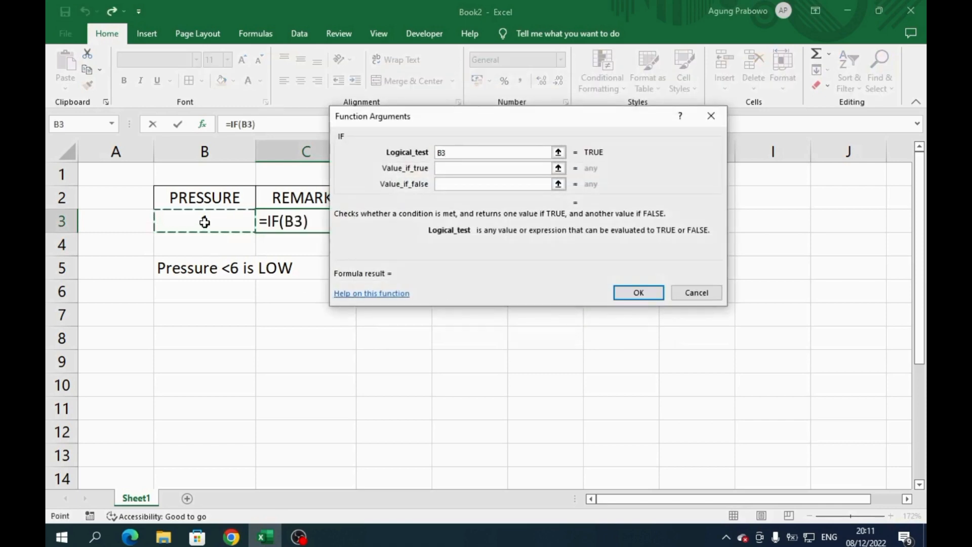
text(<)
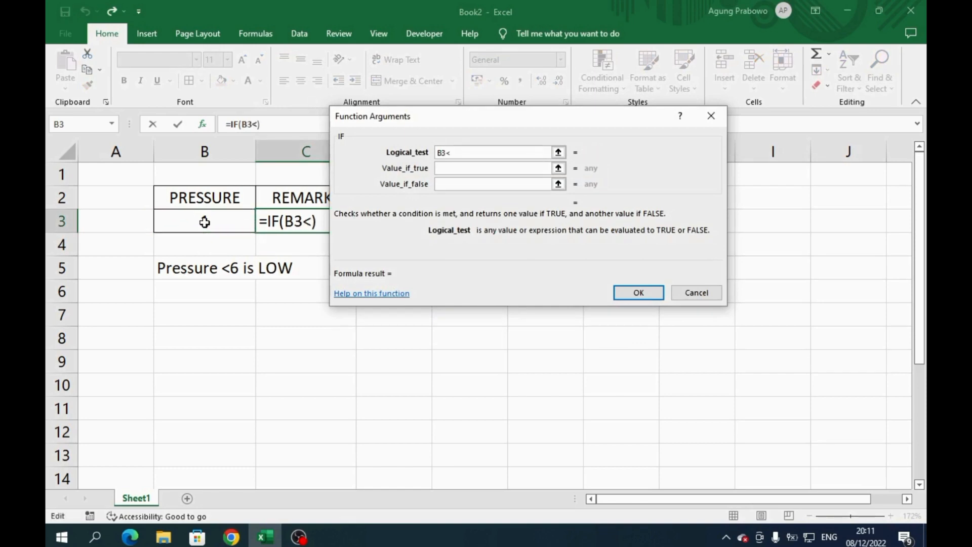
text(6)
- Set the IF function to return "LOW" when true and "HIGH" when false, and apply it to C3
click(448, 169)
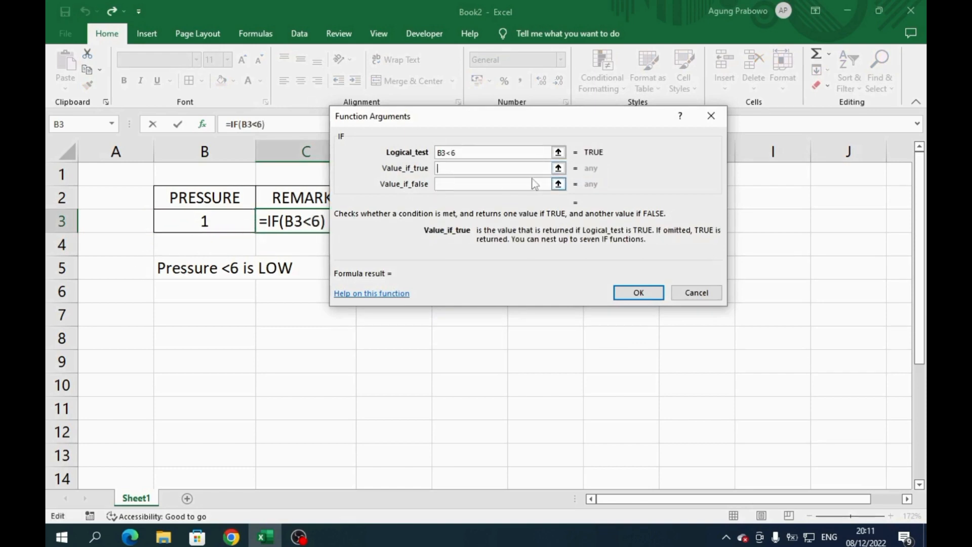
text("LOW")
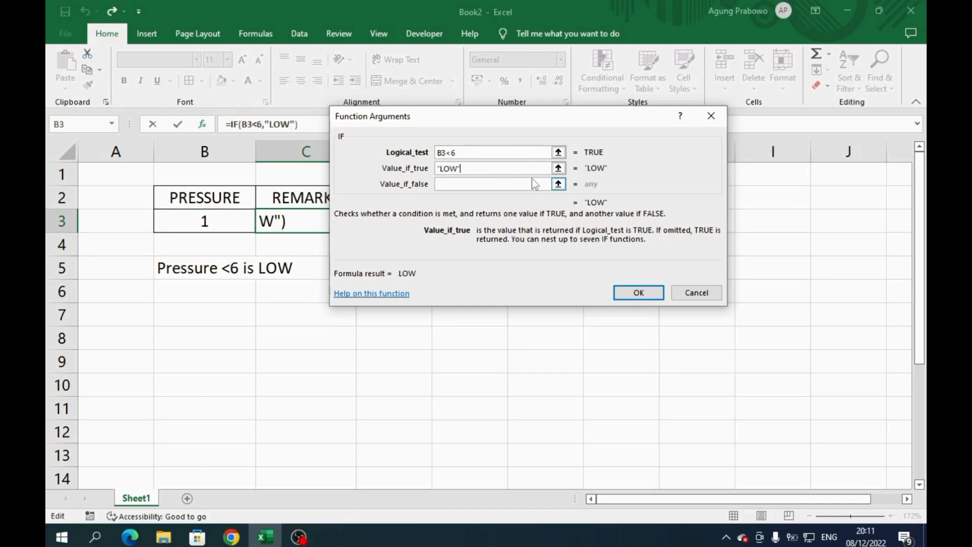
click(473, 187)
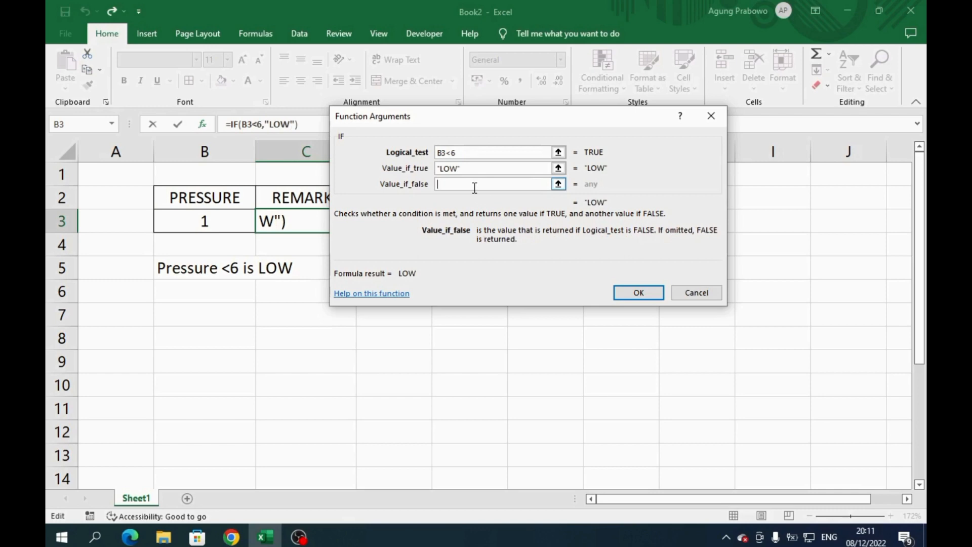
text("HIGH)
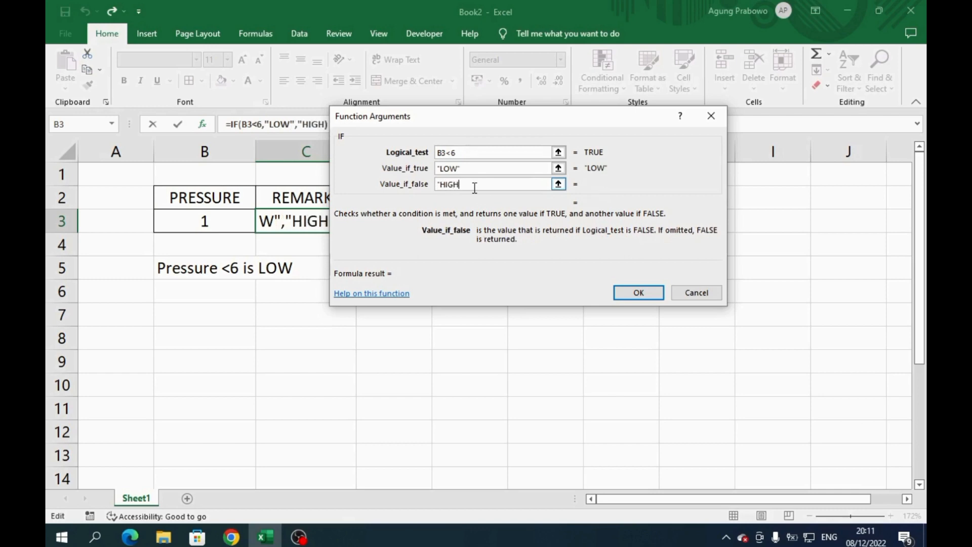
text(")
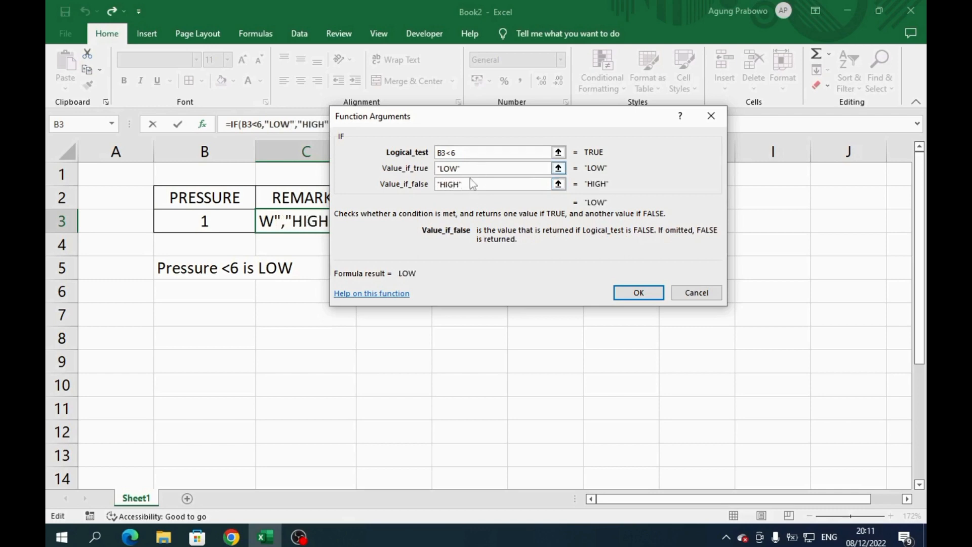
click(639, 293)
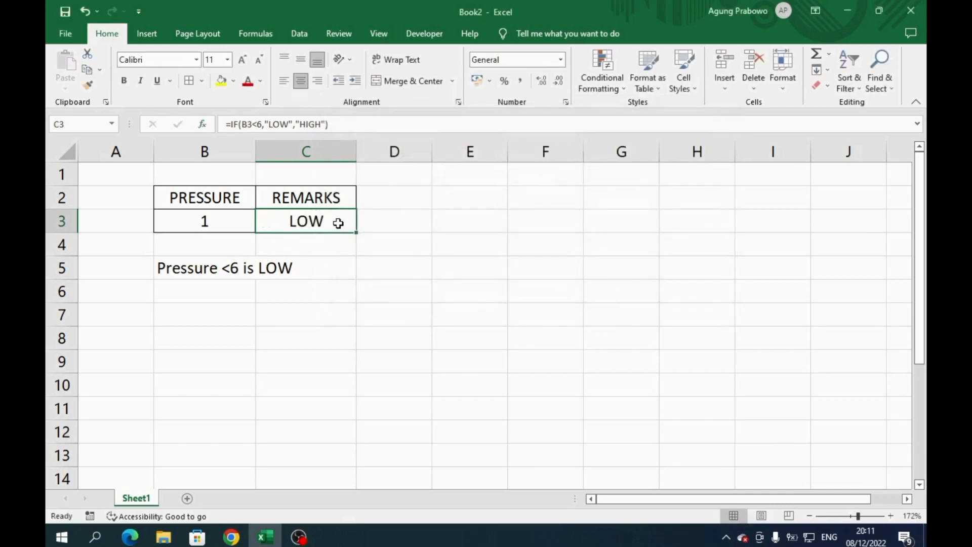
- Review the finished IF formula inside cell C3 without changing it
double_click(338, 222)
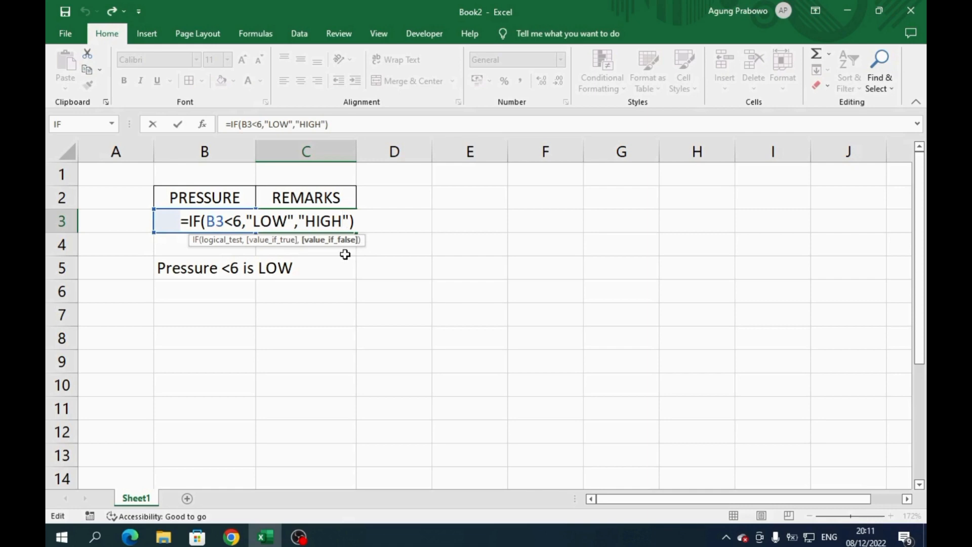
key(Return)
- Test the remarks formula by entering pressures of 2, 3 and 4 in B3, one after another
click(237, 221)
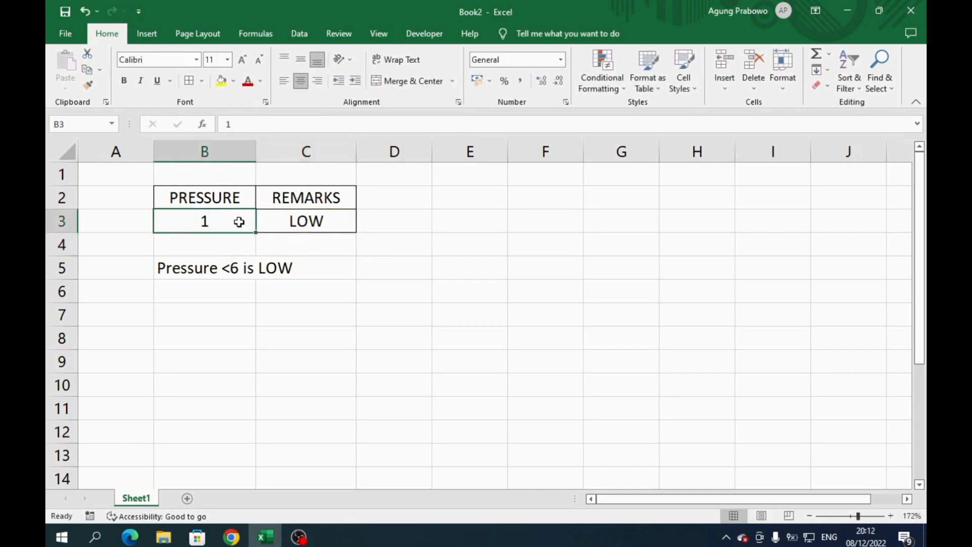
text(2)
key(Return)
click(186, 216)
text(3)
key(Return)
click(186, 216)
text(4)
key(Return)
text(5)
key(Return)
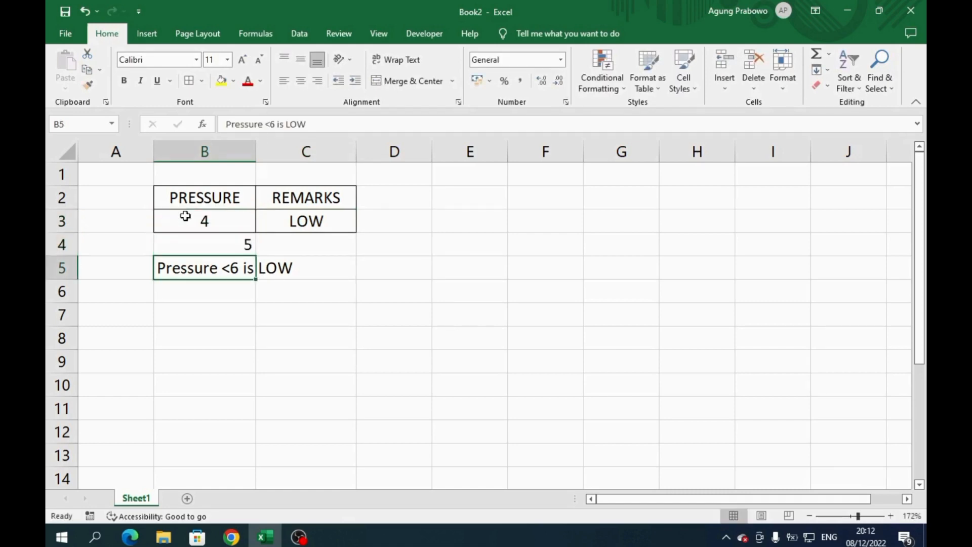
key(ctrl+z)
- Continue testing the remarks formula by entering pressures of 5, 6 and 7 in B3, one after another
click(185, 216)
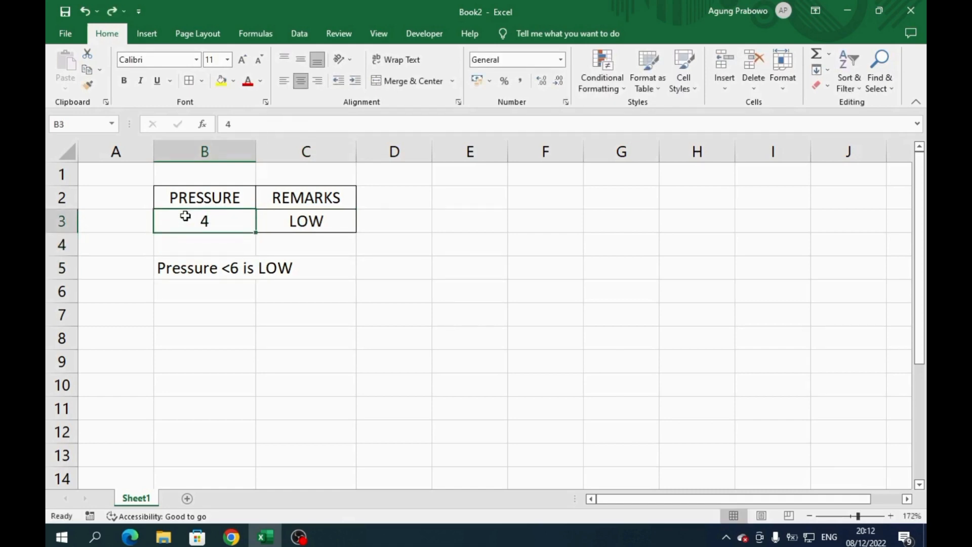
text(5)
key(Return)
click(185, 216)
text(6)
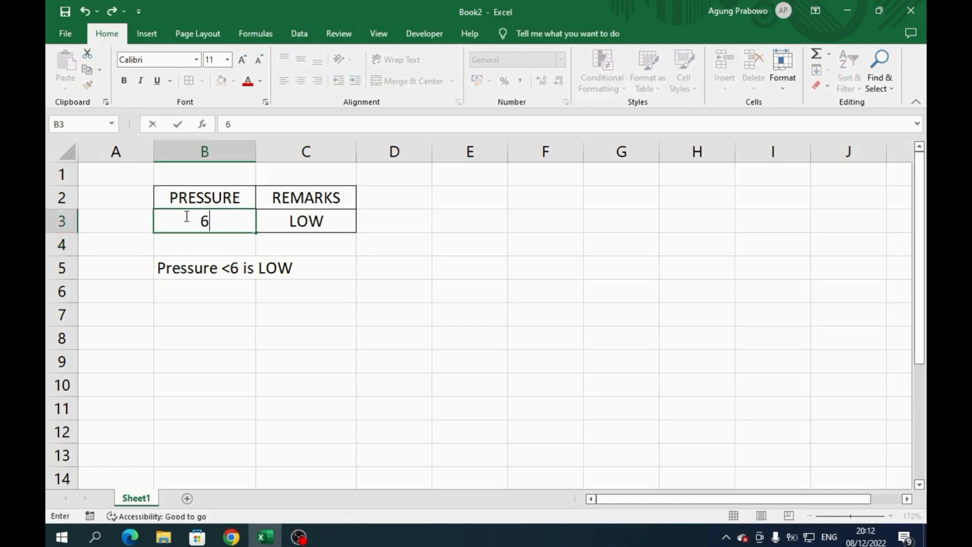
key(Return)
click(185, 217)
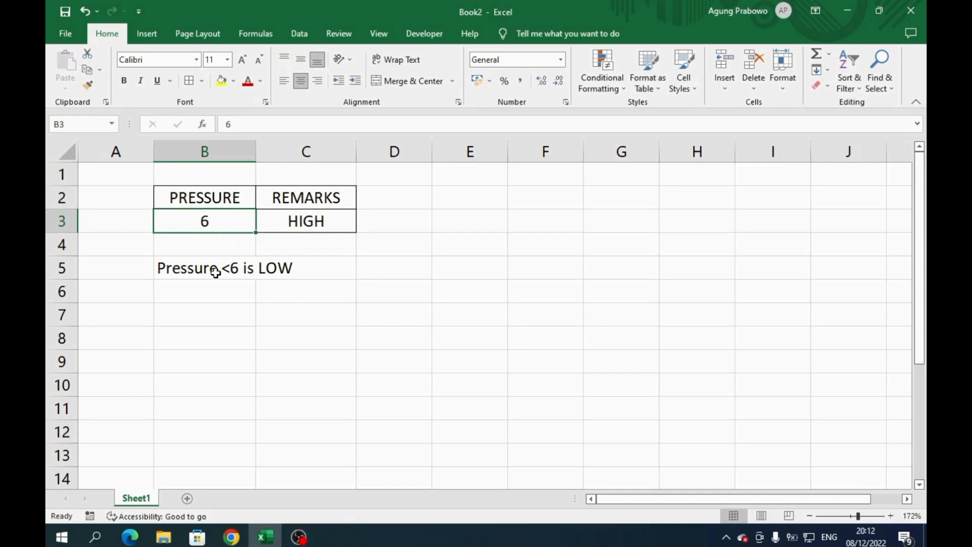
click(303, 221)
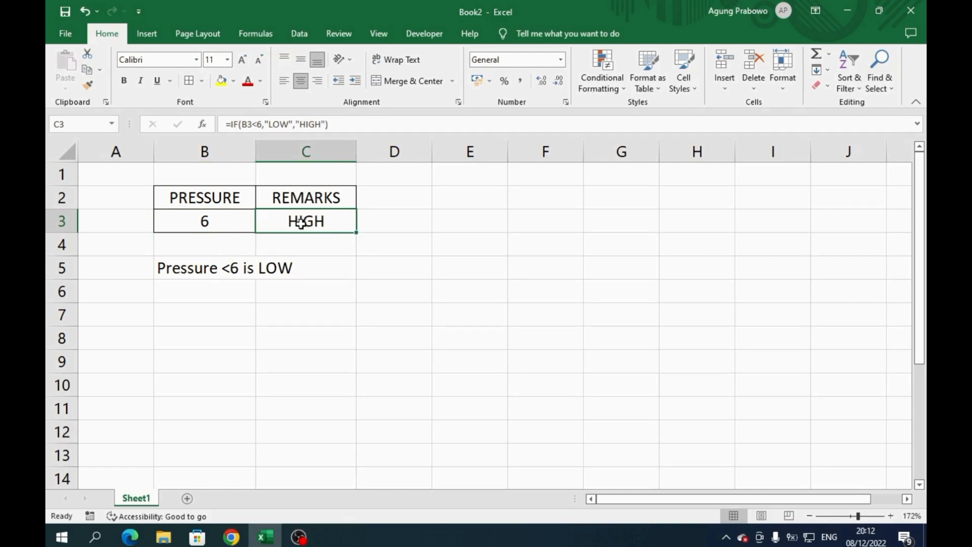
click(202, 224)
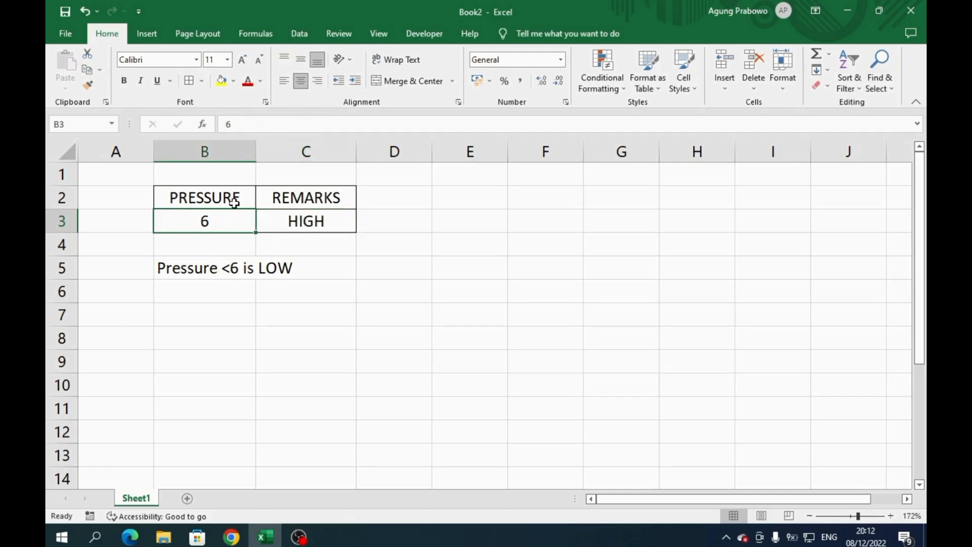
text(7)
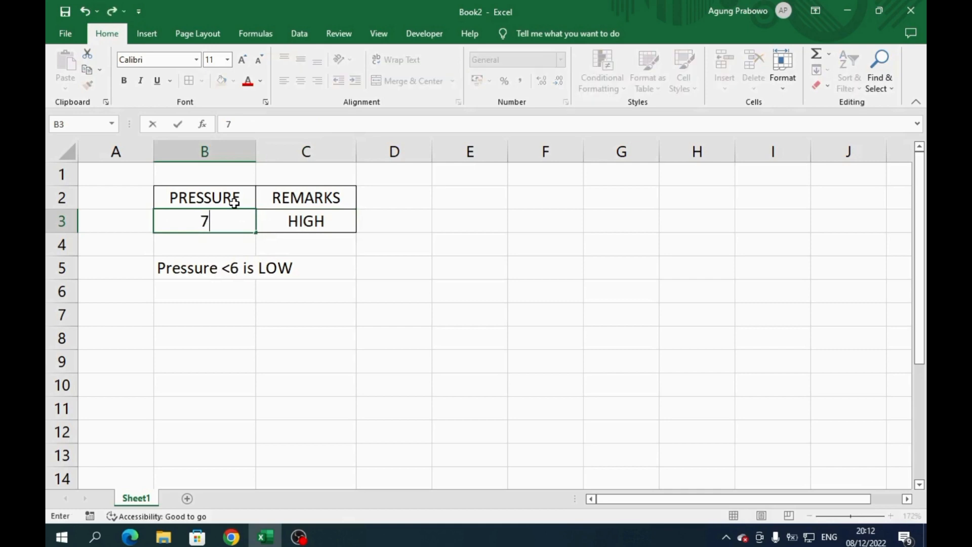
key(Return)
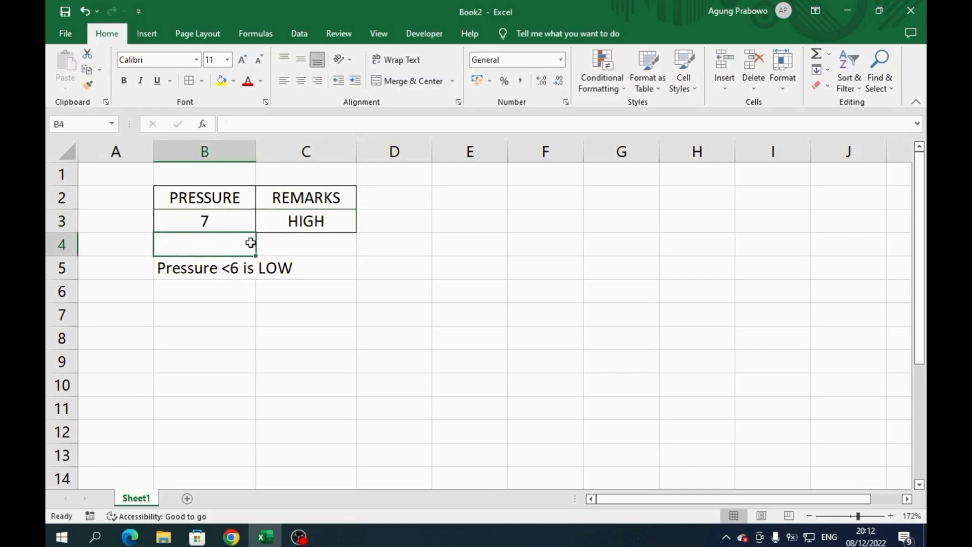
- Change the rule note in B5 to read "Pressure <=6 is LOW"
double_click(174, 270)
click(231, 271)
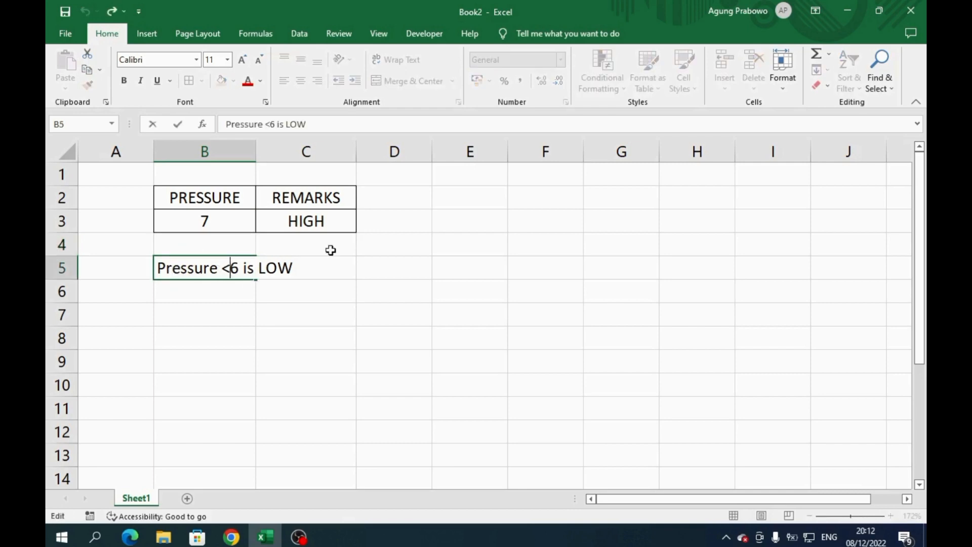
text(=)
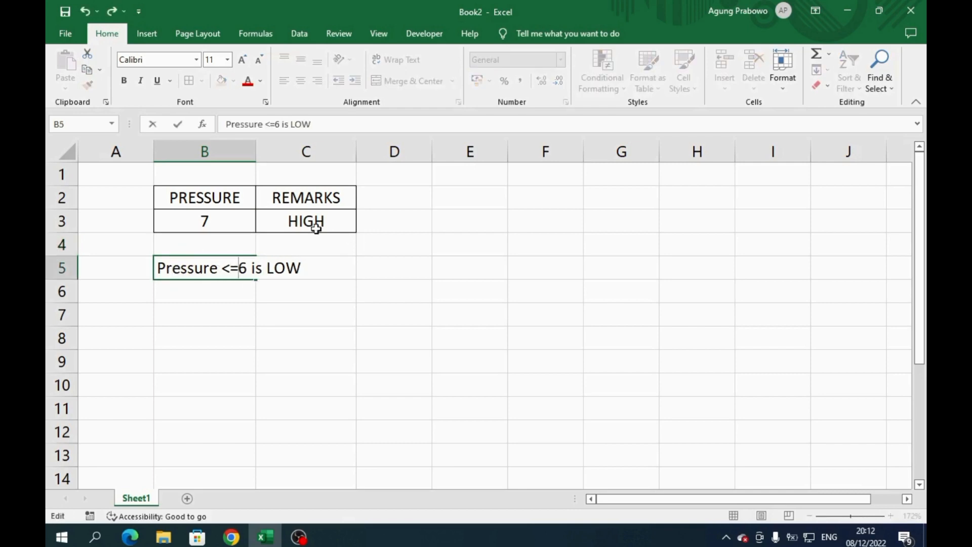
key(Return)
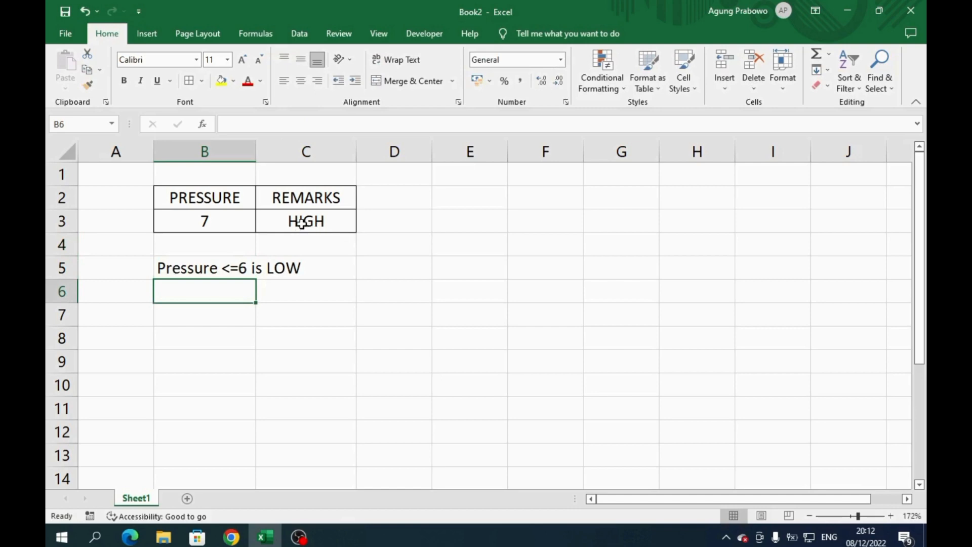
- Change the logical test of the IF formula in C3 to B3<=6
click(301, 222)
double_click(301, 223)
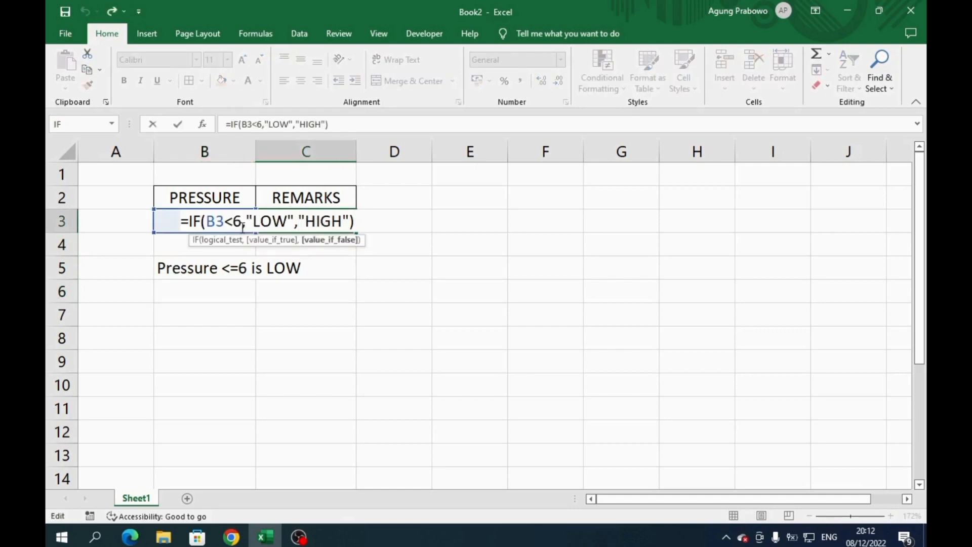
click(235, 221)
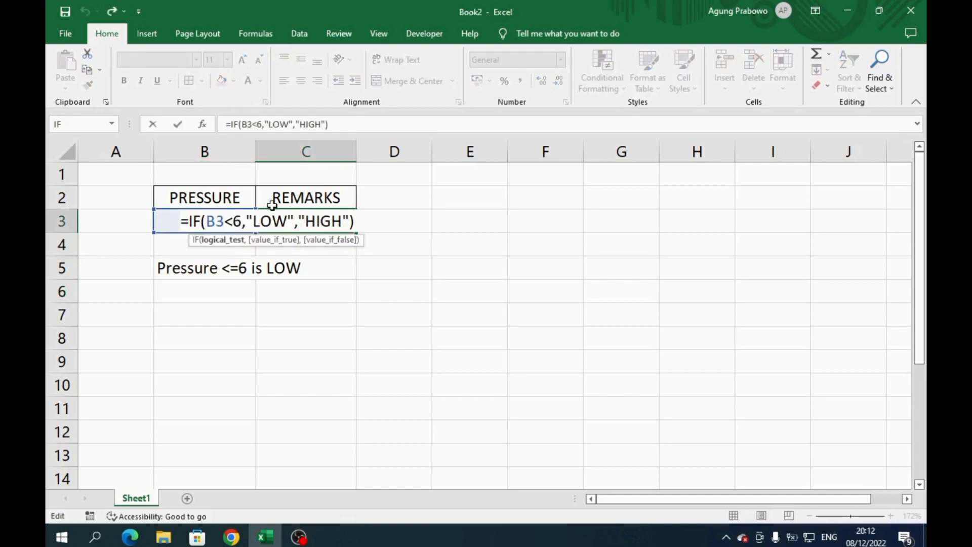
text(=)
key(Return)
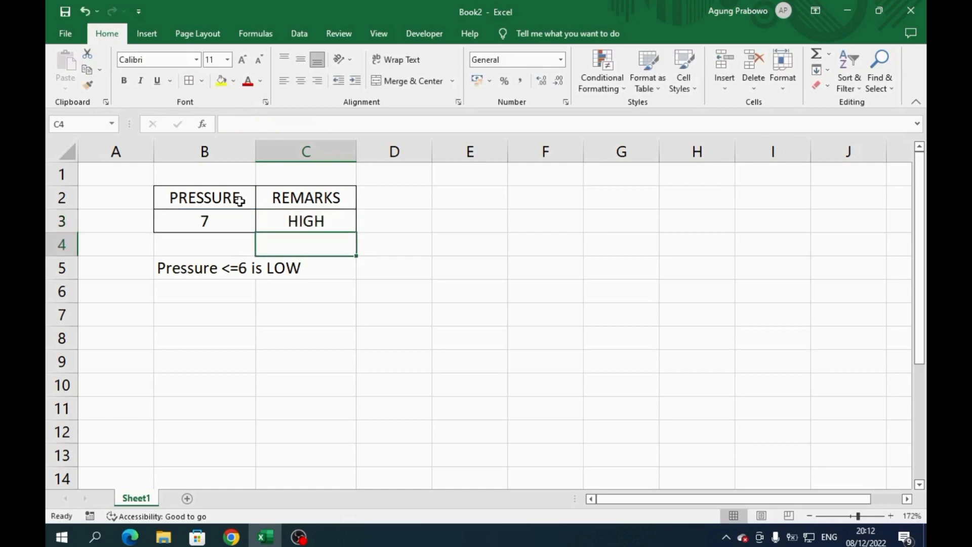
- Test the revised remarks formula at the threshold by entering a pressure of 6 in B3
click(224, 221)
text(6)
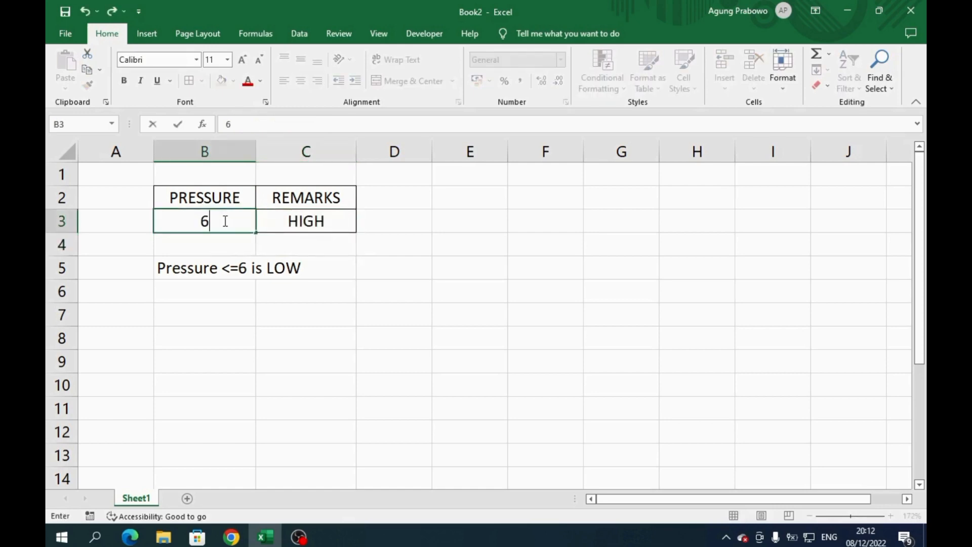
key(Return)
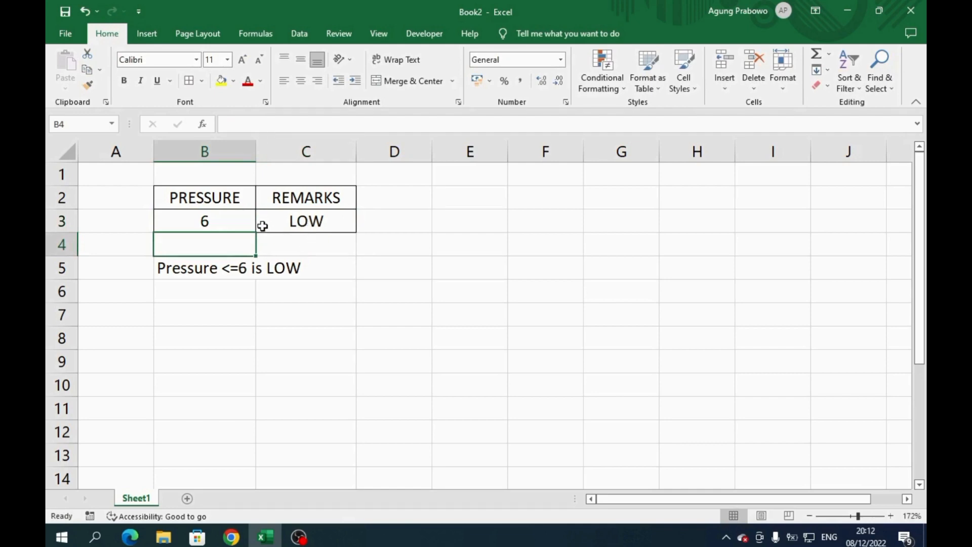
- Shorten the rule note in B5 so it reads only "Pressure", as a heading for a list of ranges
click(167, 270)
double_click(168, 270)
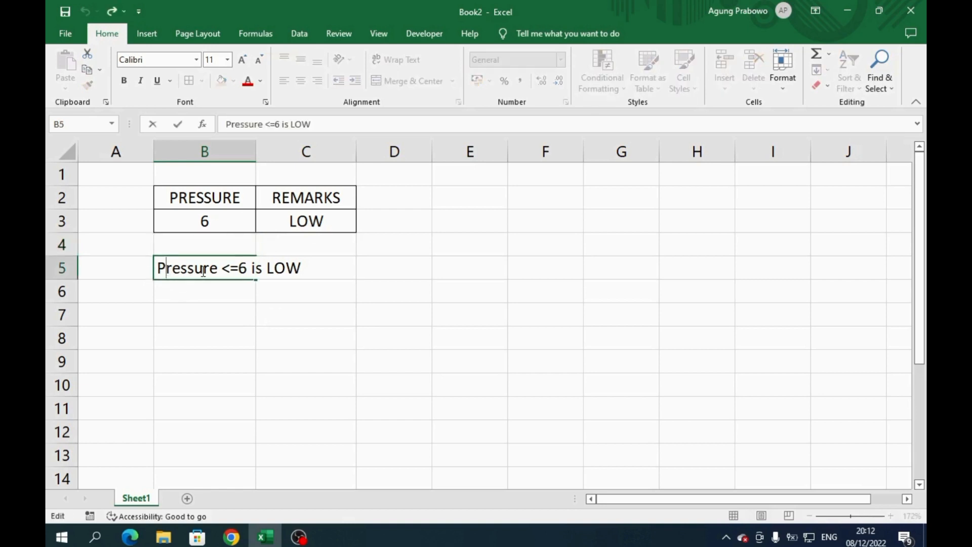
drag(218, 267, 323, 263)
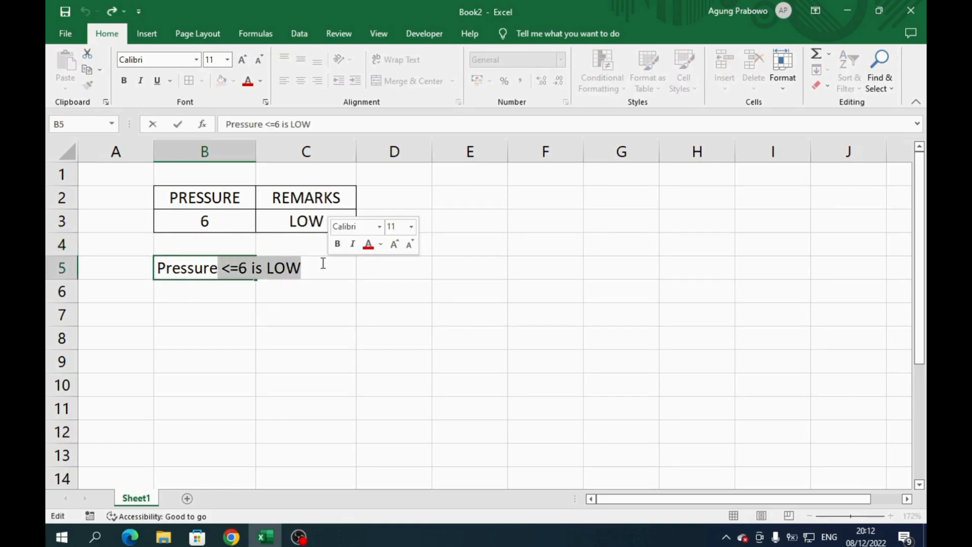
key(BackSpace)
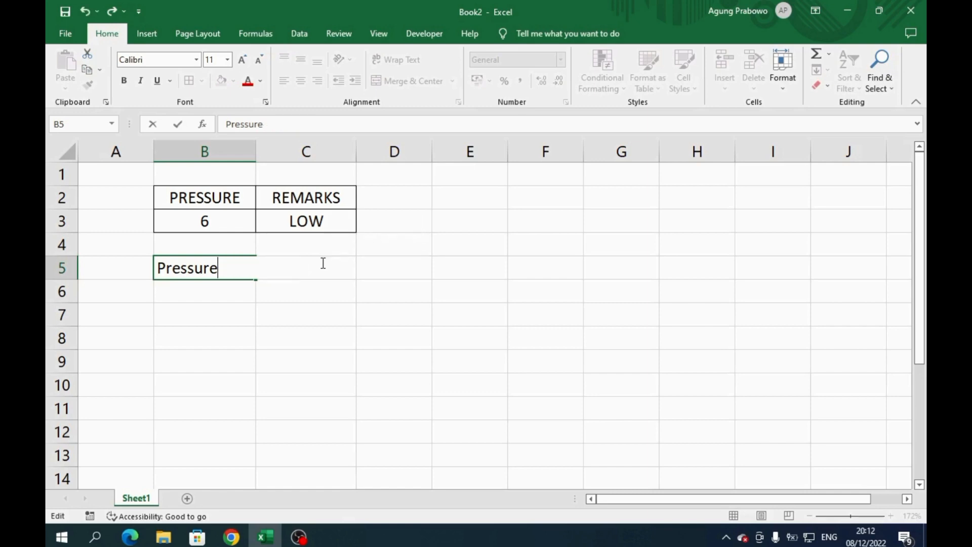
key(Return)
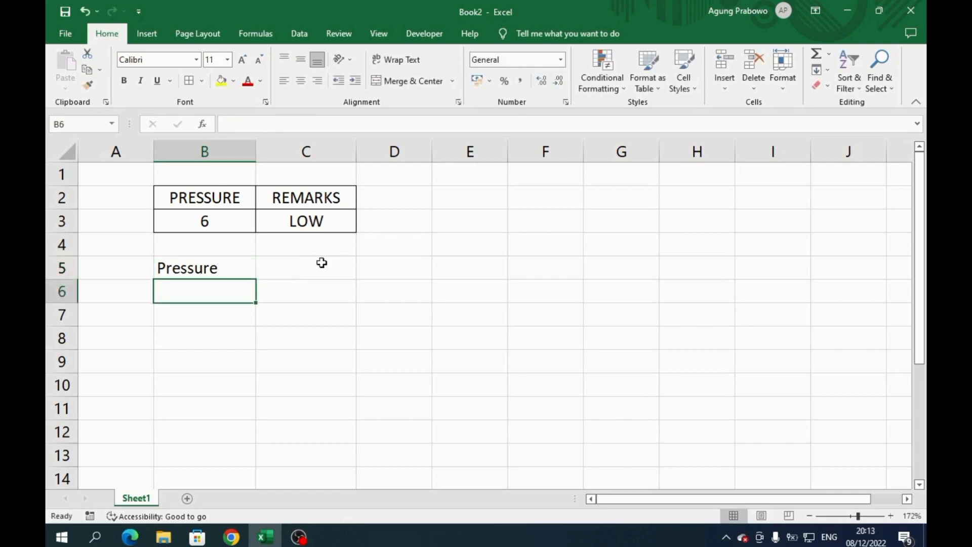
- Enter the first range rule "1 - 3 is LOW" in B6
text(1)
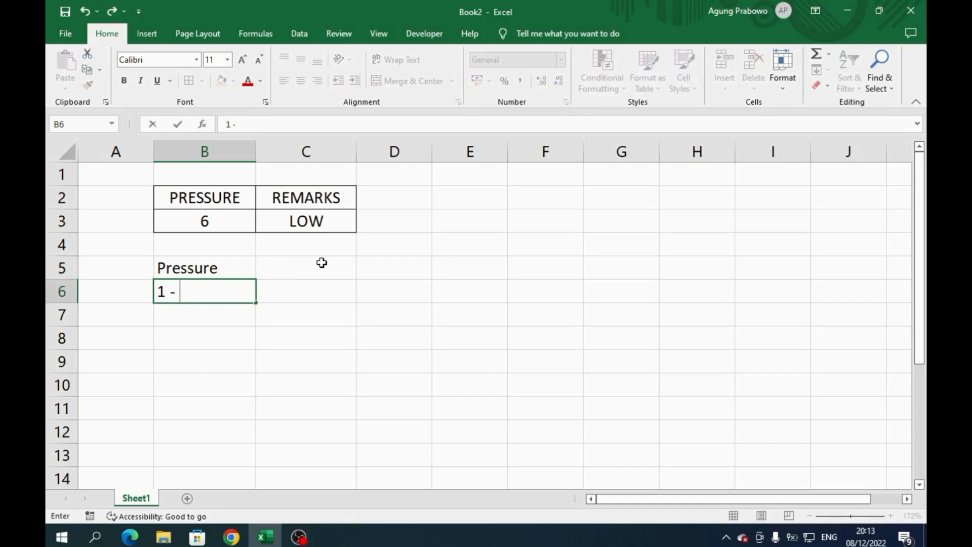
text( - 3s)
key(BackSpace)
text(is LO)
text(W)
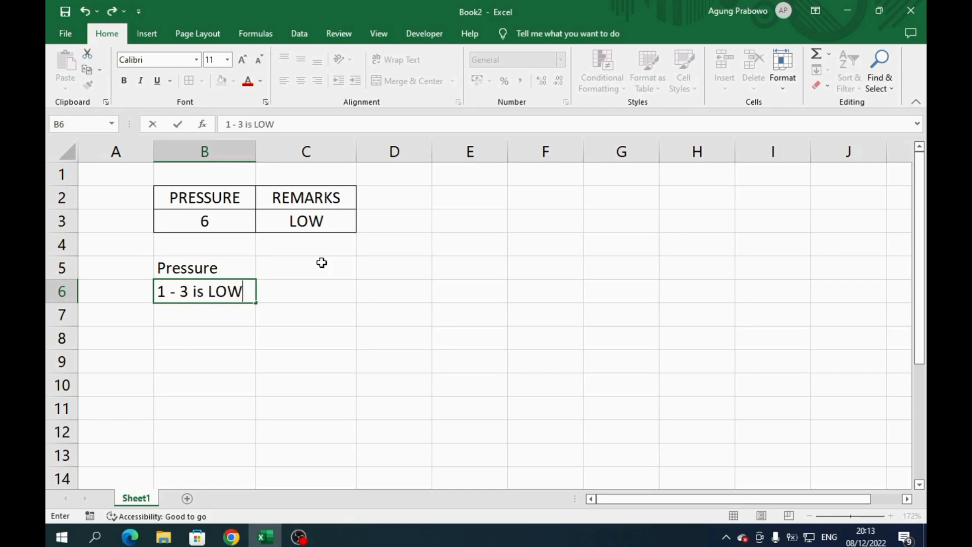
key(Return)
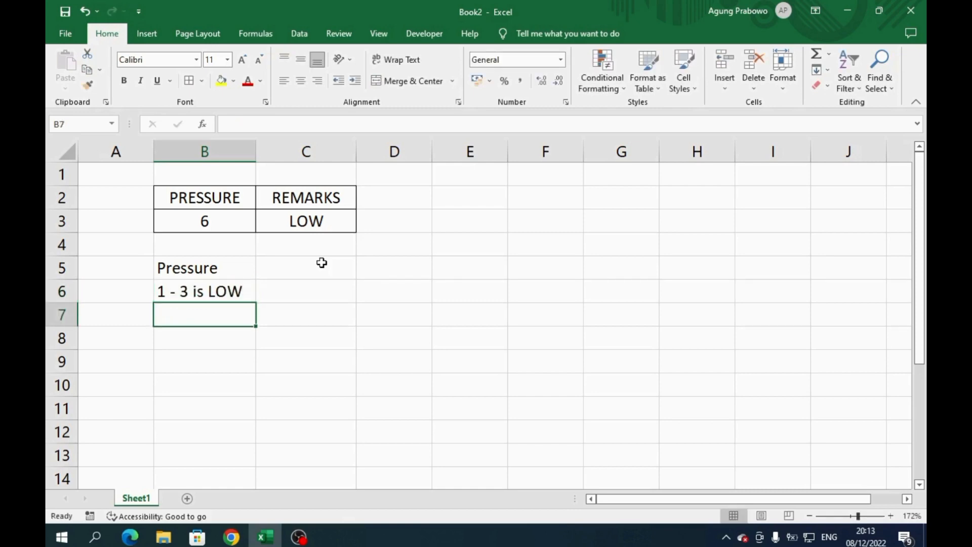
- Enter the second range rule "4 - 6 is MEDIUM" in B7
text(3)
key(BackSpace)
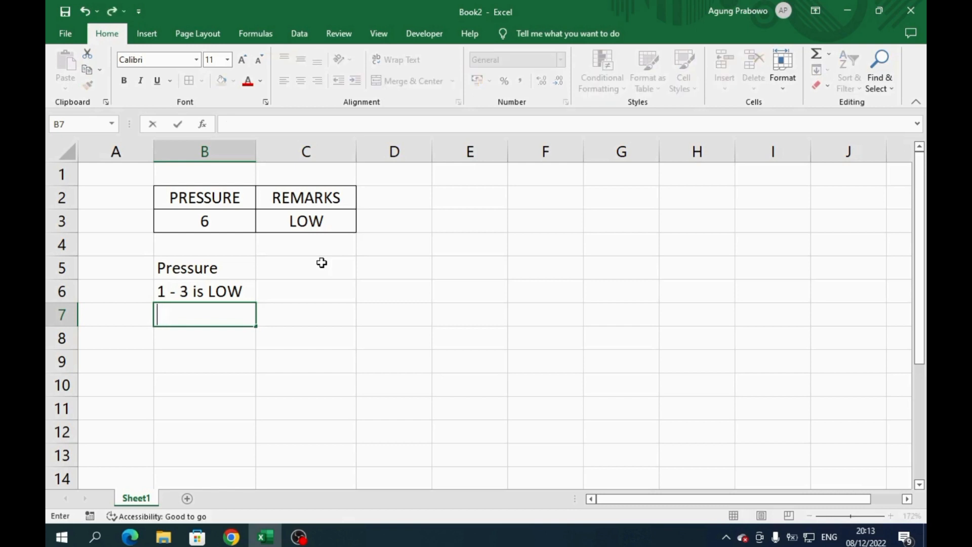
text(4 -)
text(6 is MEDIUM)
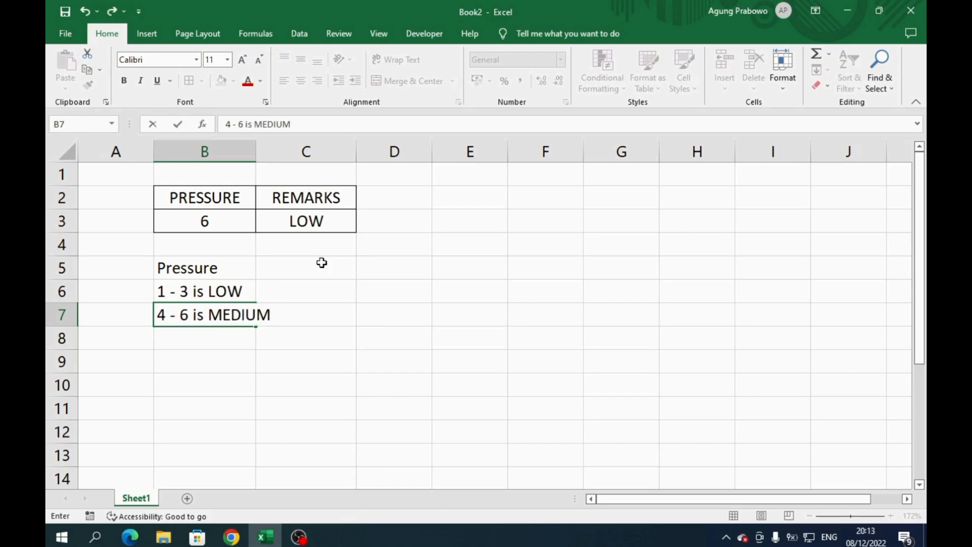
key(Return)
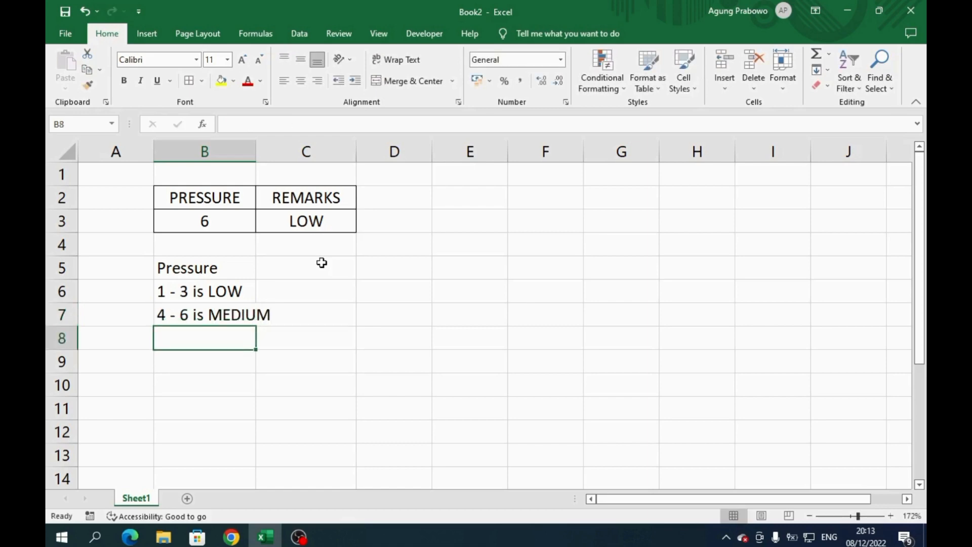
- Enter the third range rule ">7 is HIGH" in B8
text(>)
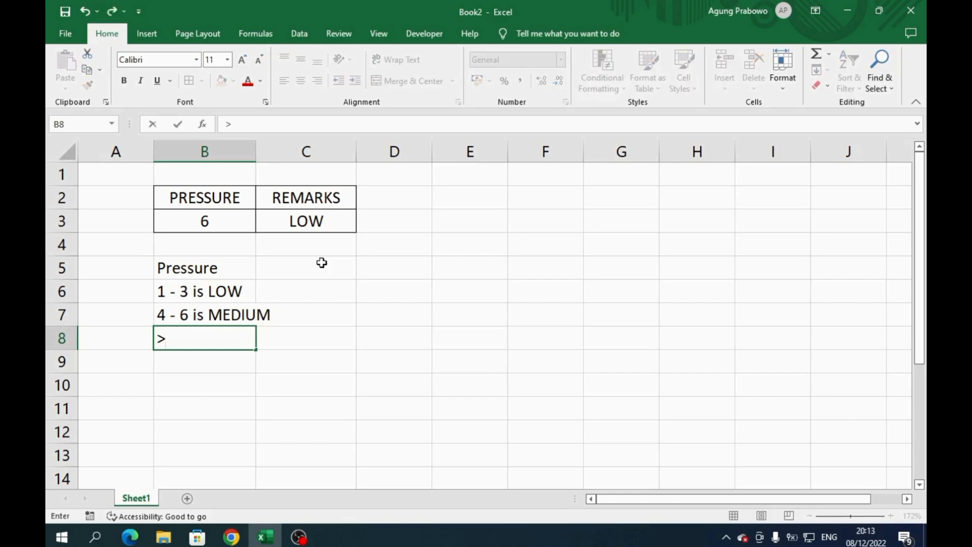
text(7 is HIGH)
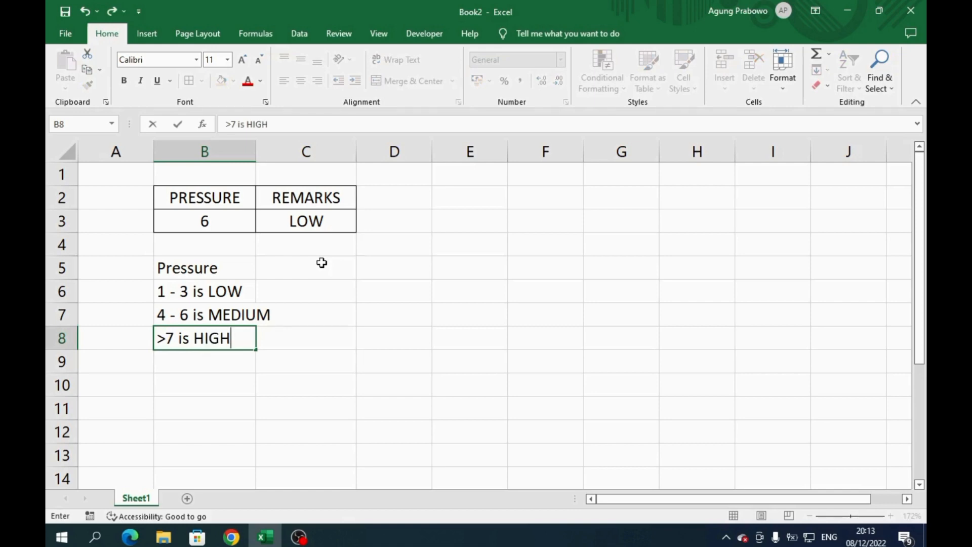
key(Left)
- Correct the threshold of the rule in B8 so it reads ">6 is HIGH"
key(Right)
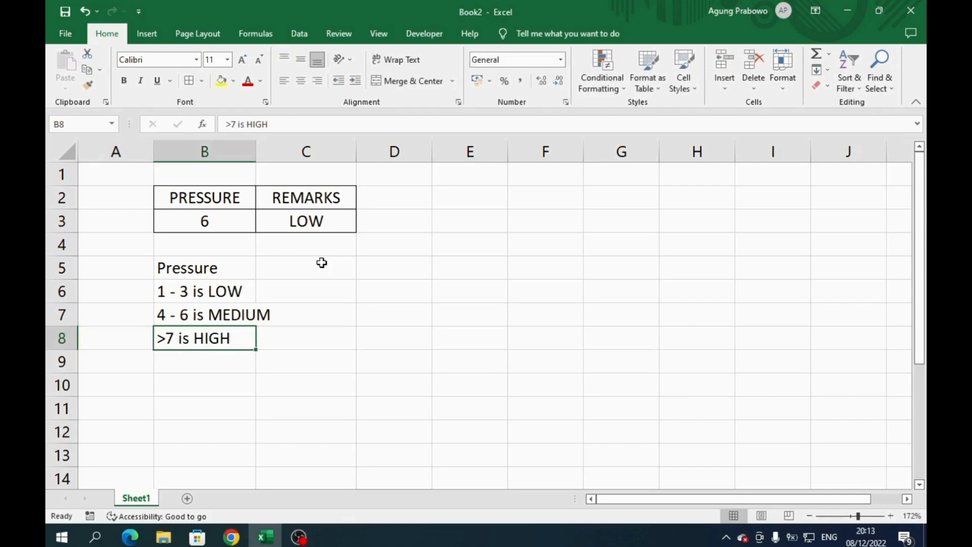
key(F2)
key(Left)
key(shift+Left)
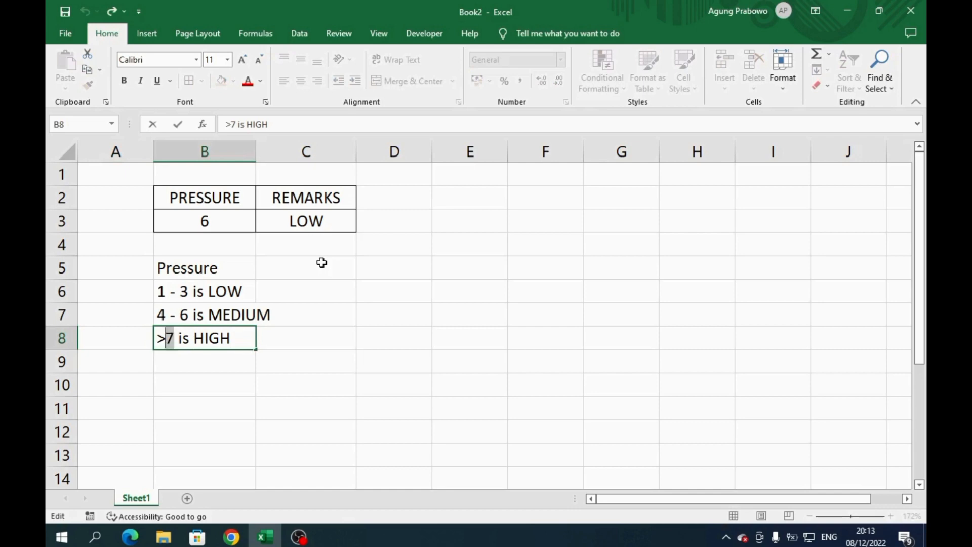
text(6)
key(Return)
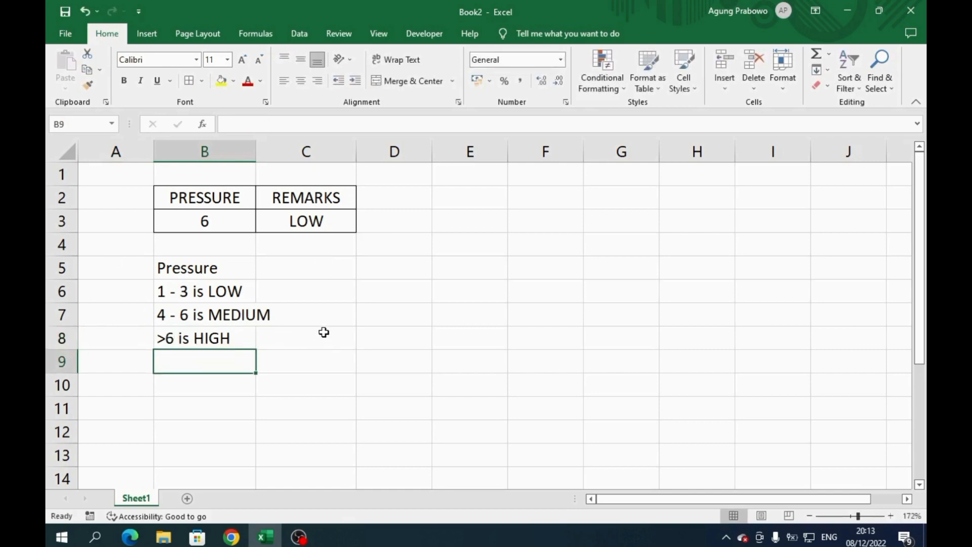
- Start a new IF formula in C3, replacing the existing one, that tests B3<=3 and returns "LOW" when true
click(321, 221)
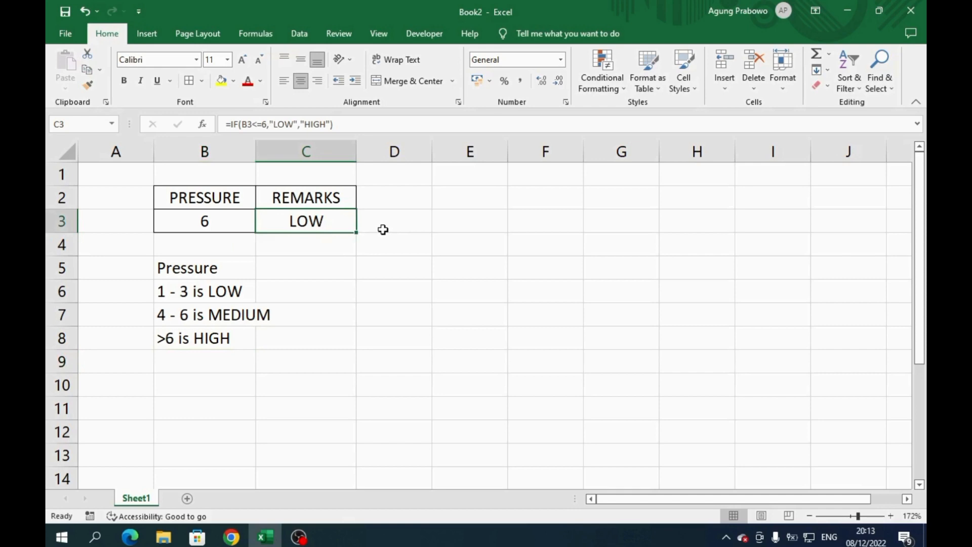
text(=if)
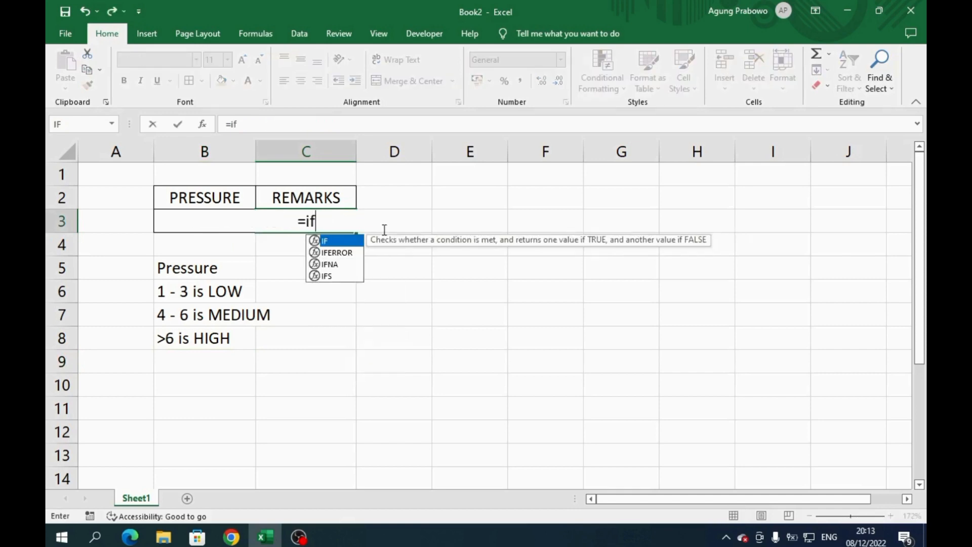
key(Tab)
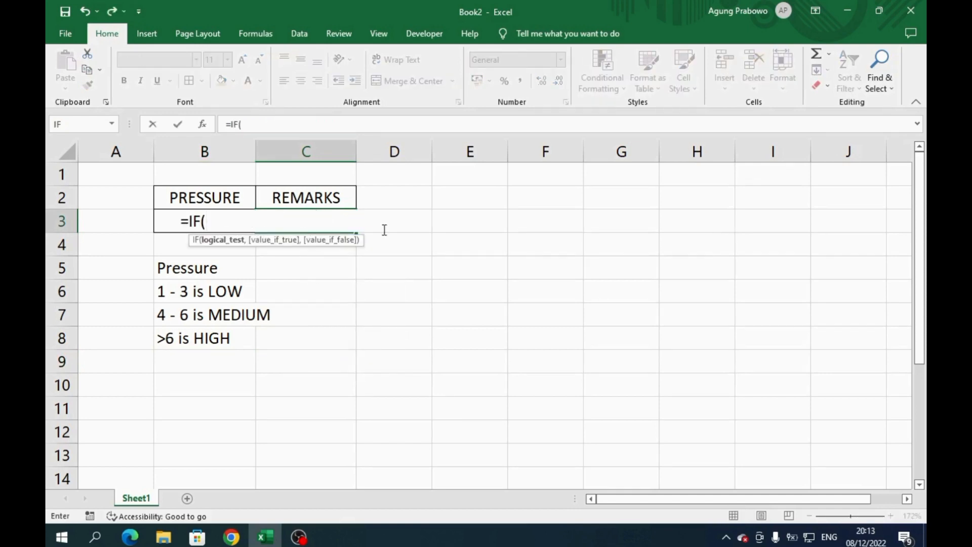
key(Left)
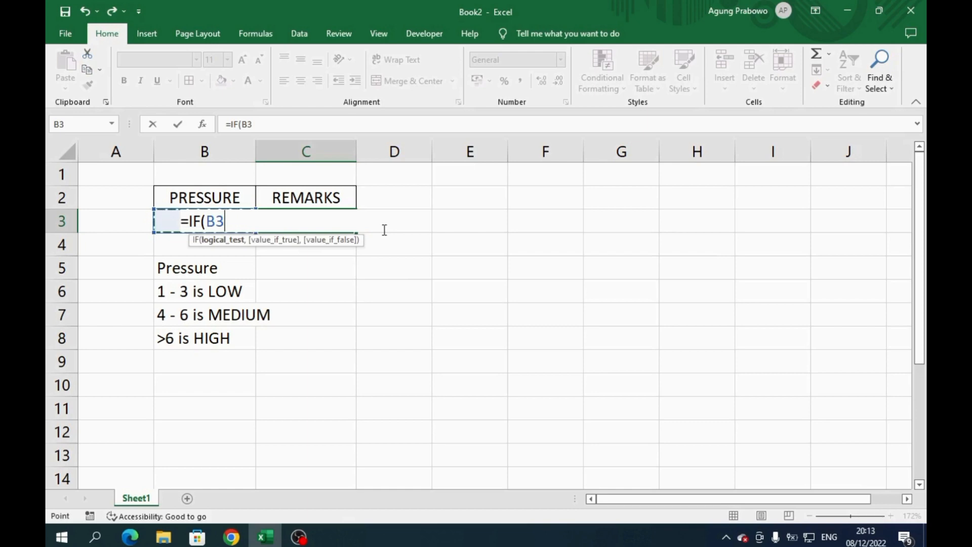
text(<=3,)
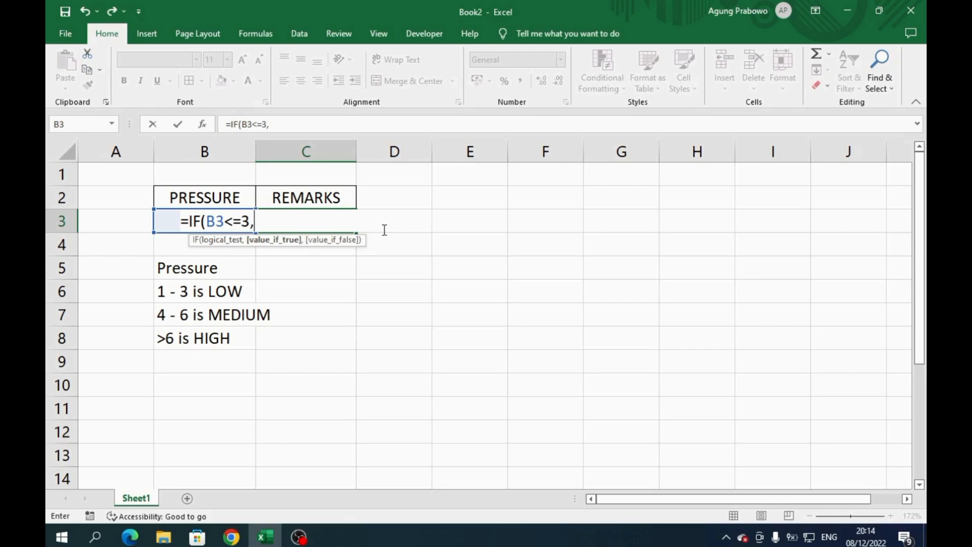
text("LOW")
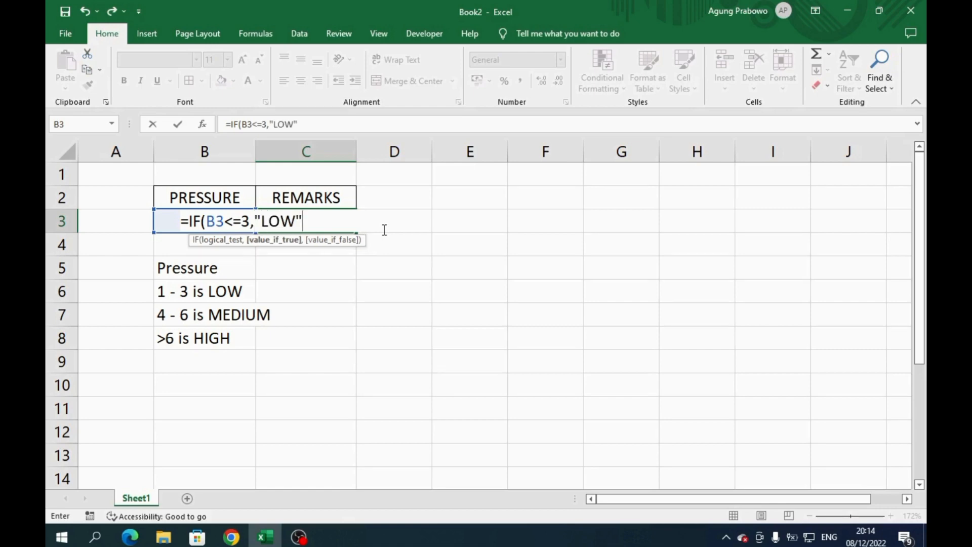
text(,)
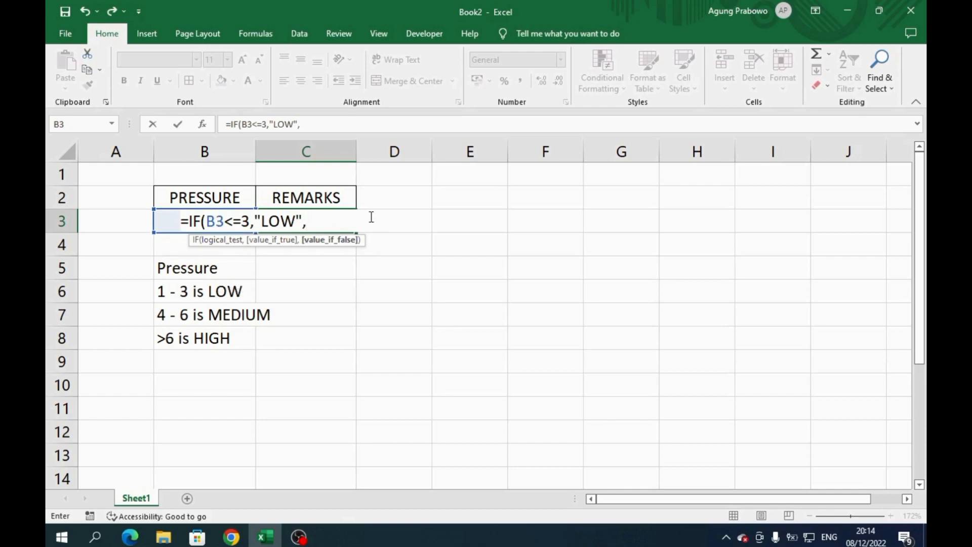
- Nest a second IF as the value if false, testing B3<=6 and returning "MEDIUM" when true
text(IF()
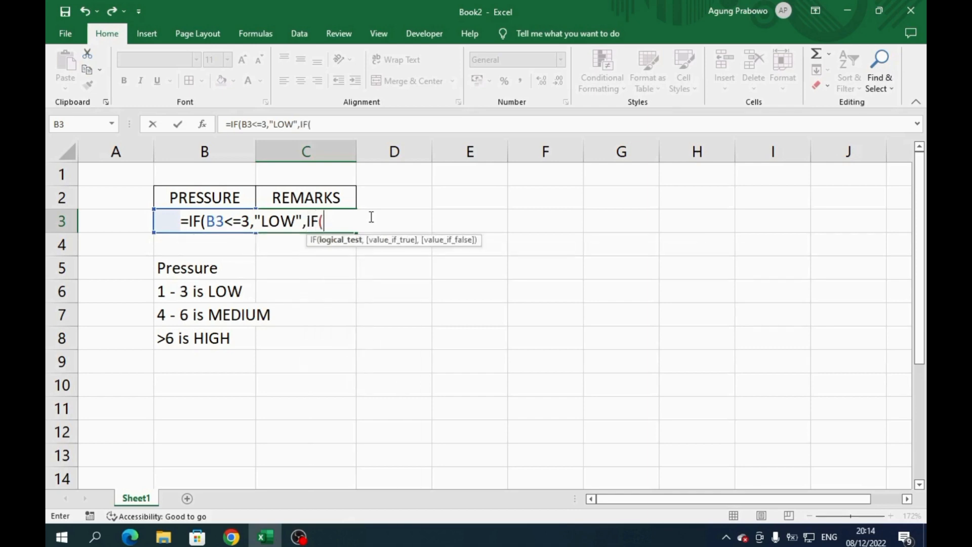
key(Left)
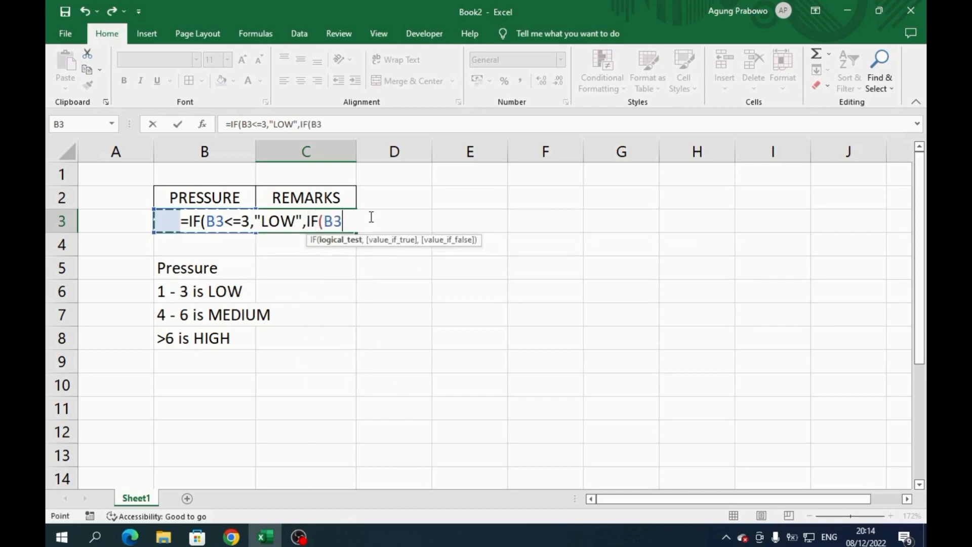
text(<=6,")
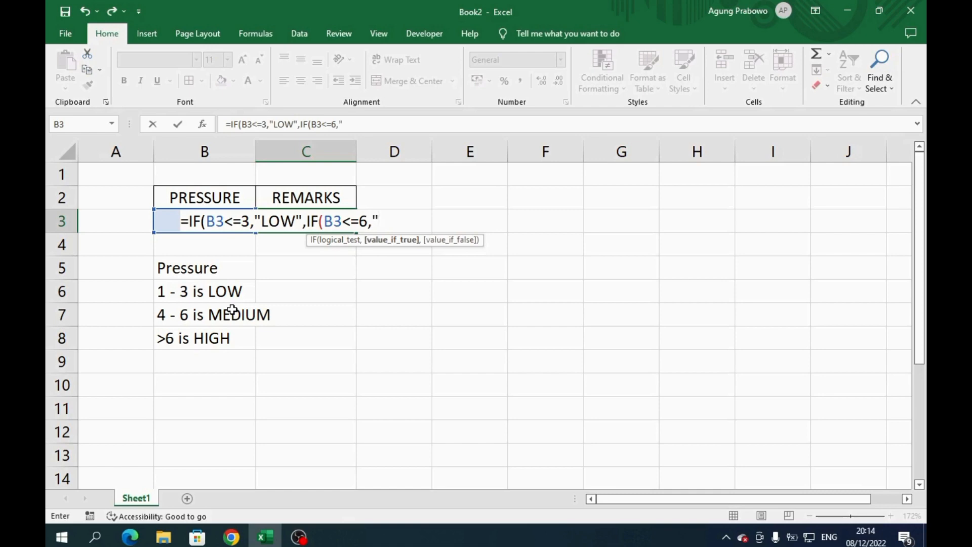
text(MEDIUM")
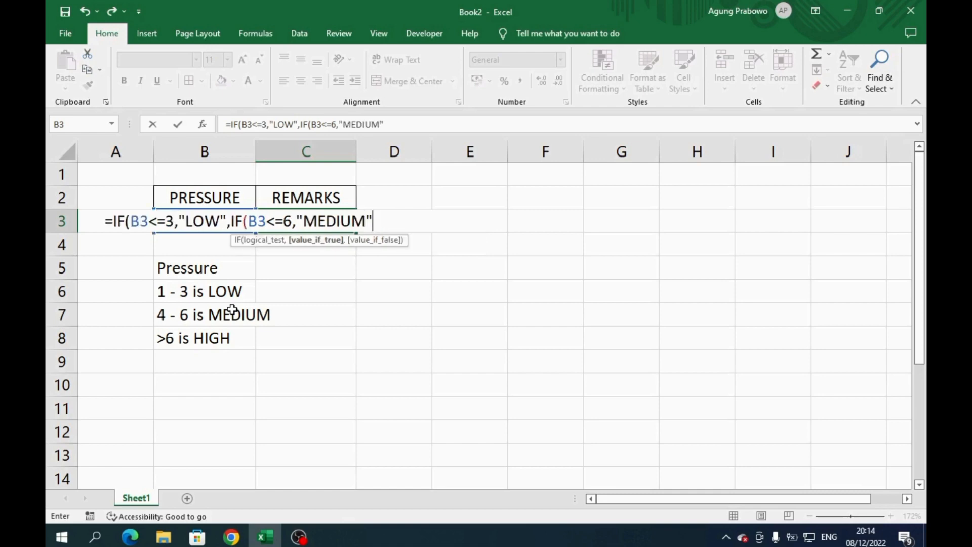
text(,)
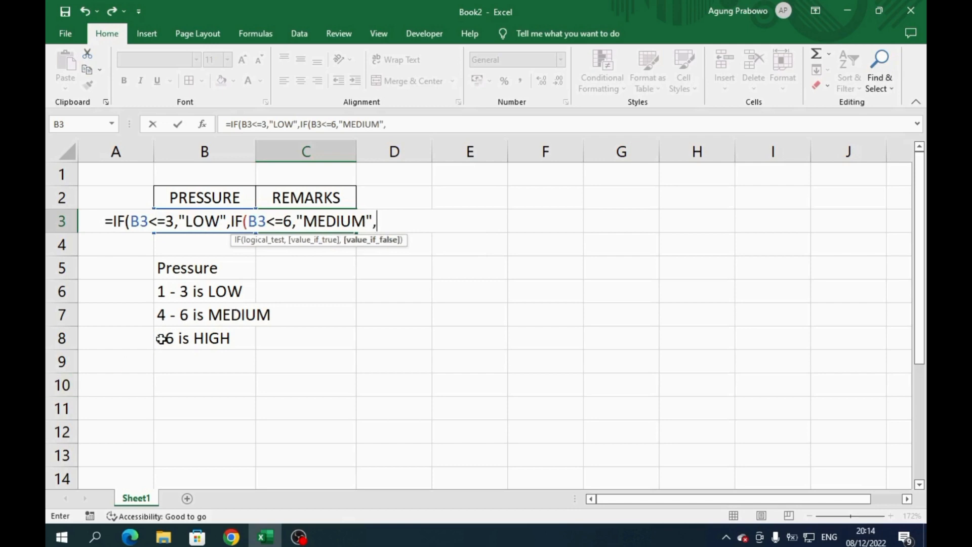
text("HIGH)
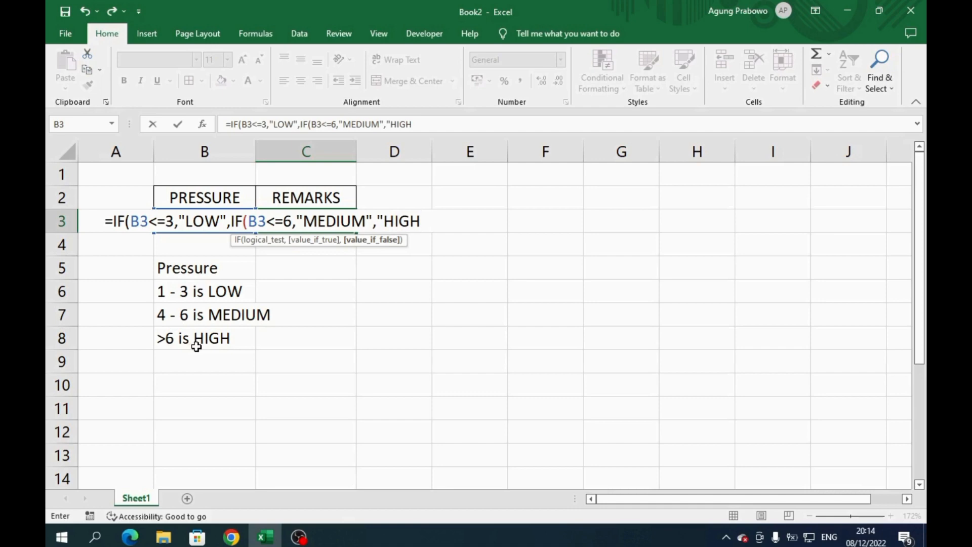
text("))
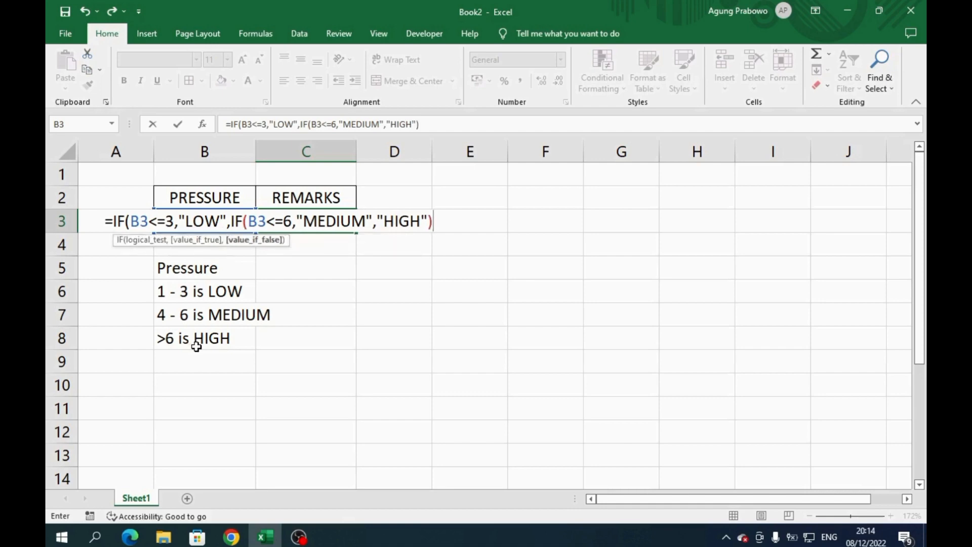
text())
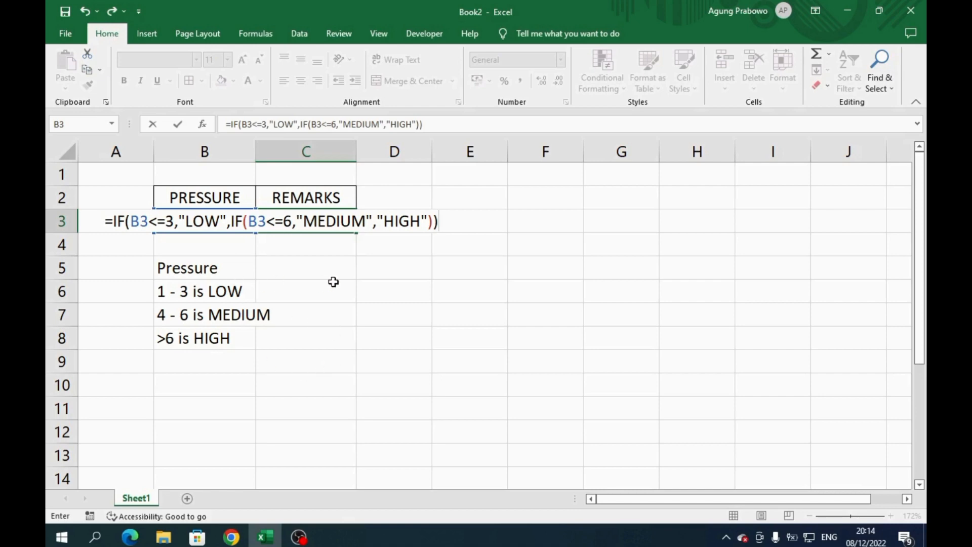
- Add "HIGH" as the nested IF's value if false, close both functions and enter the formula
key(Return)
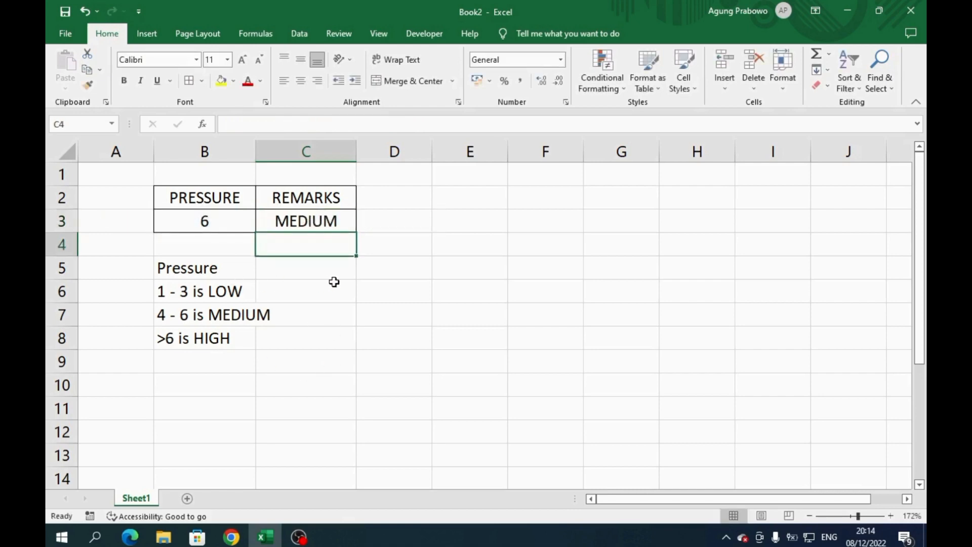
- Test the nested IF formula by entering a pressure of 1 in B3
key(Up)
key(Left)
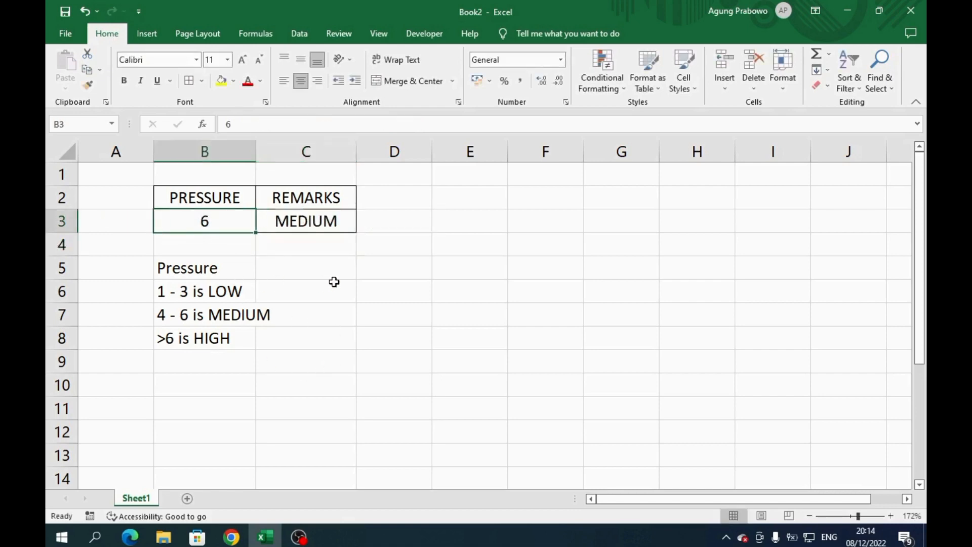
text(1)
key(Return)
key(Up)
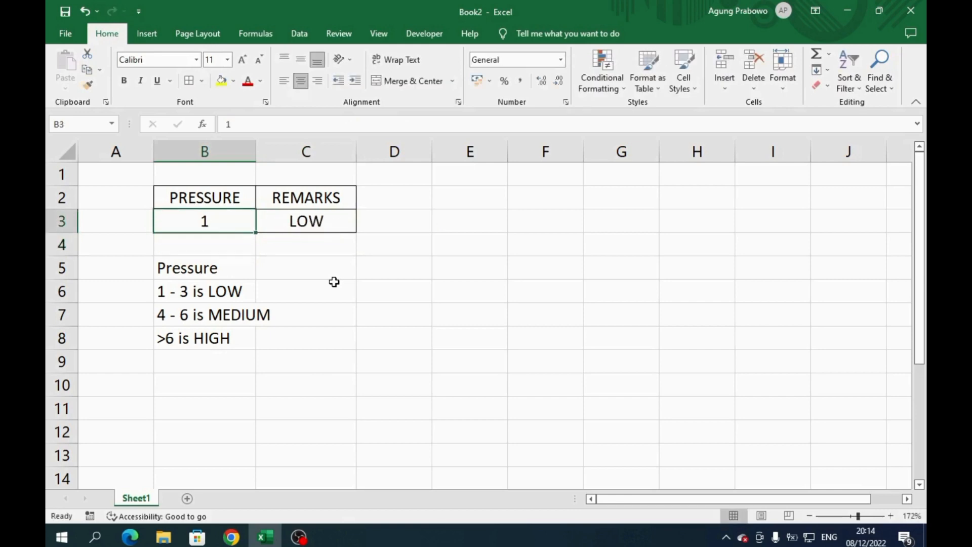
- Test the LOW range of the nested IF formula by entering pressures of 2 and 3 in B3
text(2)
key(Return)
key(Up)
text(3)
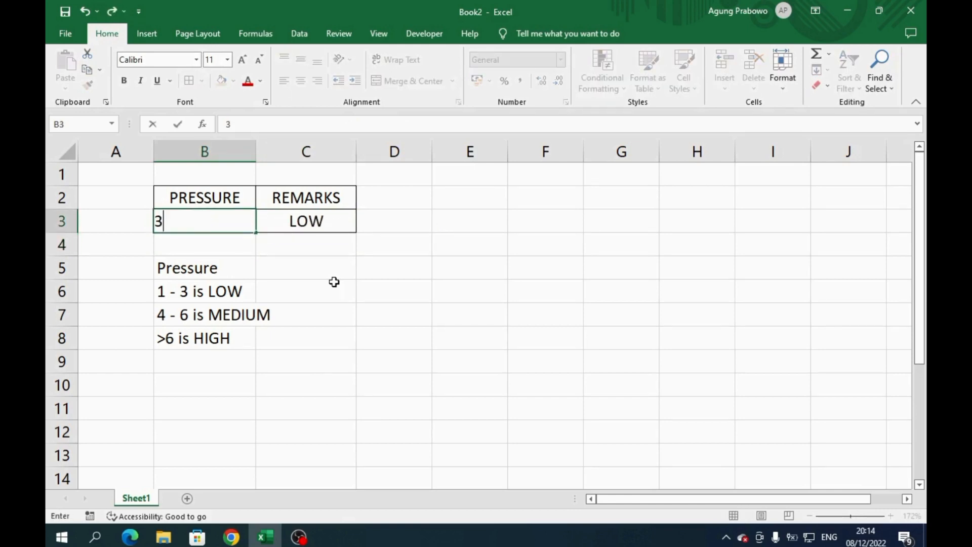
key(Return)
- Test the MEDIUM range of the formula by entering pressures of 4, 5 and 6 one after another in B3
key(Up)
text(4)
key(Return)
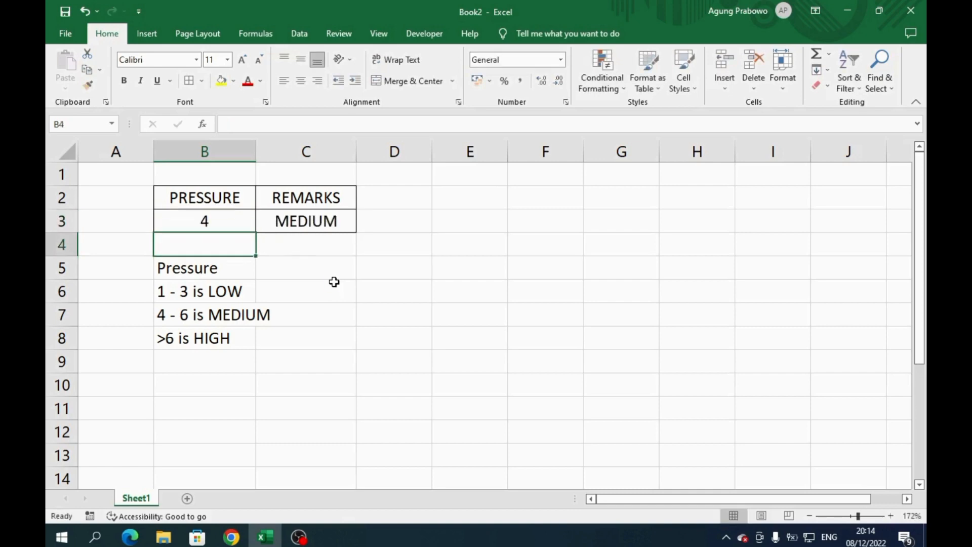
key(Up)
text(5)
key(Return)
key(Up)
text(6)
key(Return)
- Test the HIGH range of the formula by entering pressures of 7 and 8 in B3
key(Up)
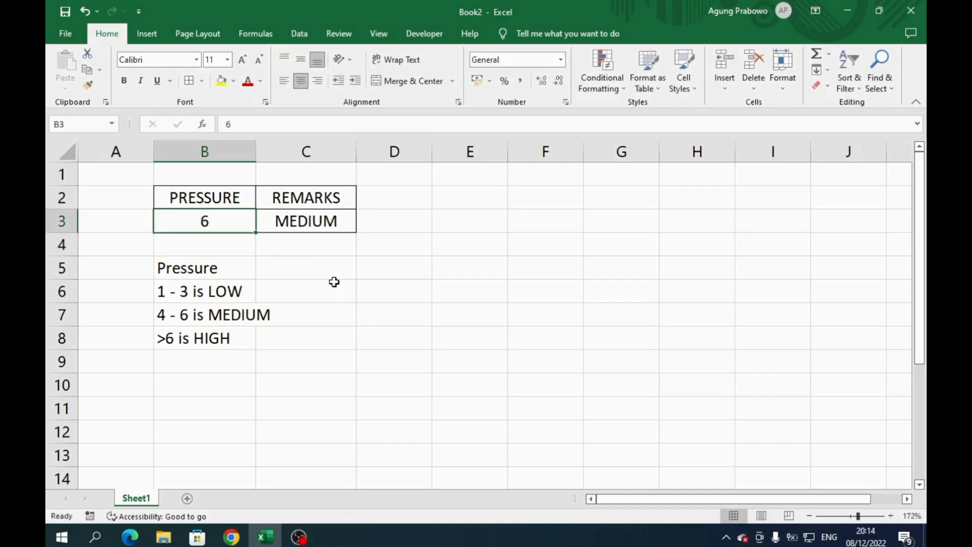
text(7)
key(Return)
key(Up)
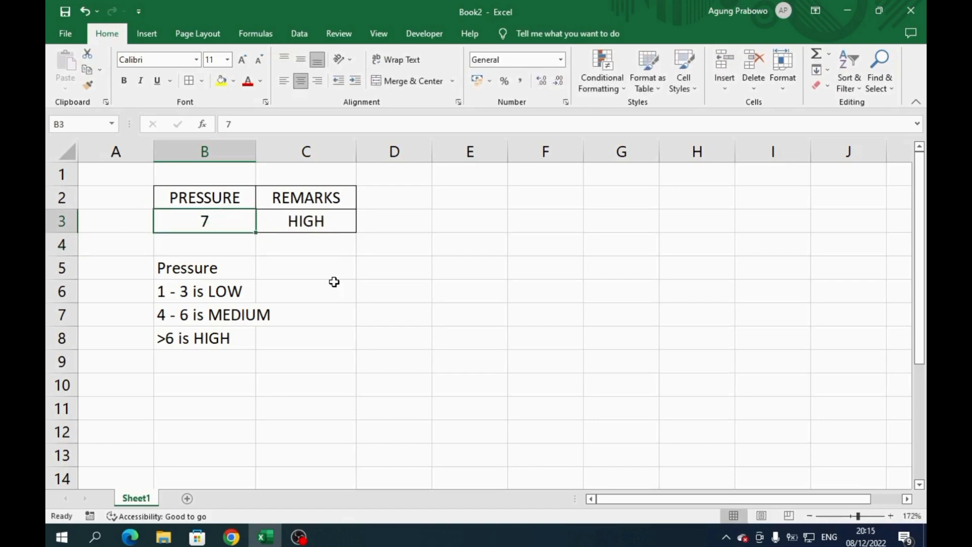
key(Down)
key(Up)
text(8)
key(Return)
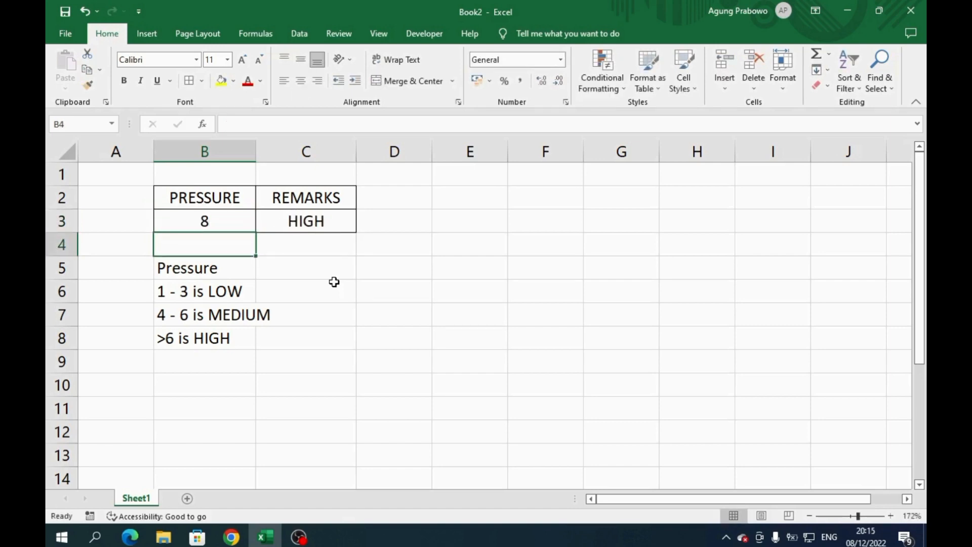
key(Up)
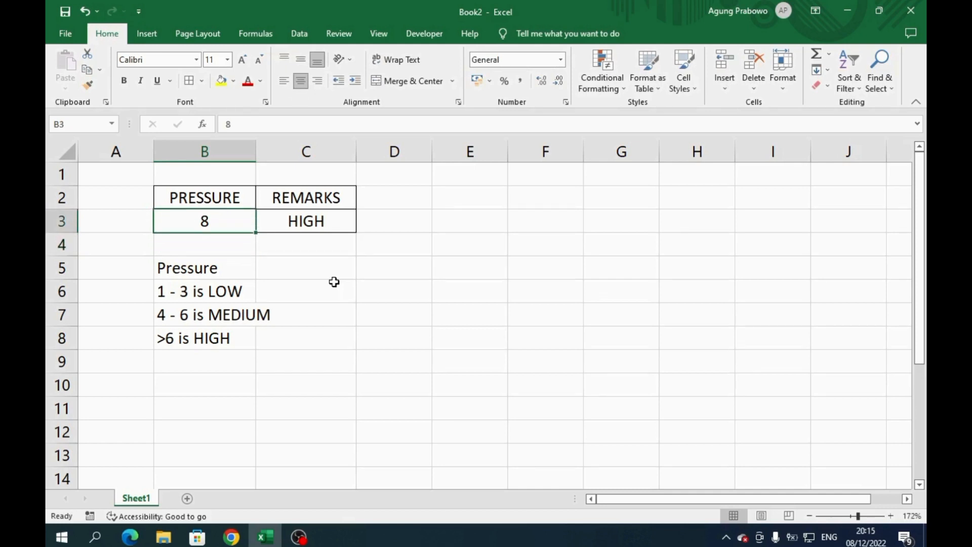
- Review each argument of the nested IF formula in C3, from the outer logical test to the inner value if false, leaving it unedited
double_click(331, 221)
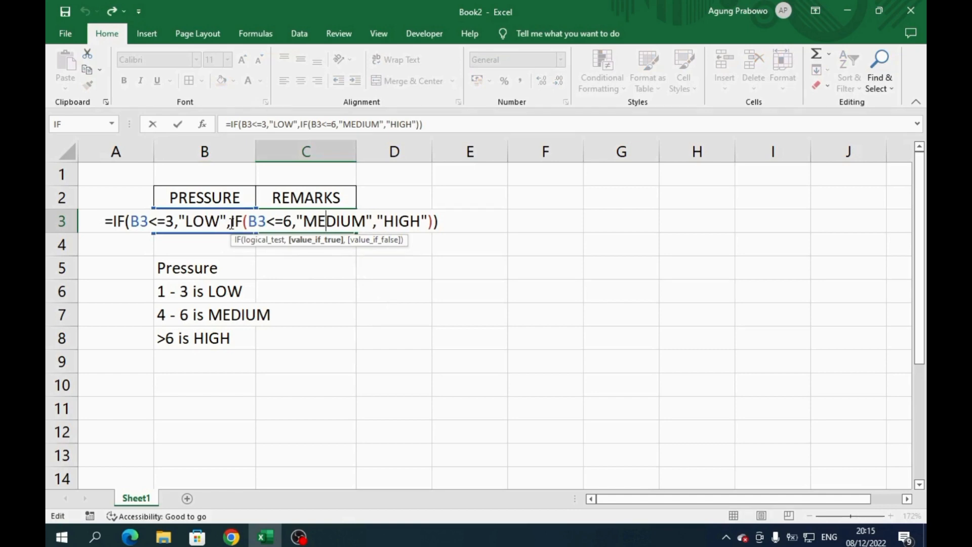
click(131, 221)
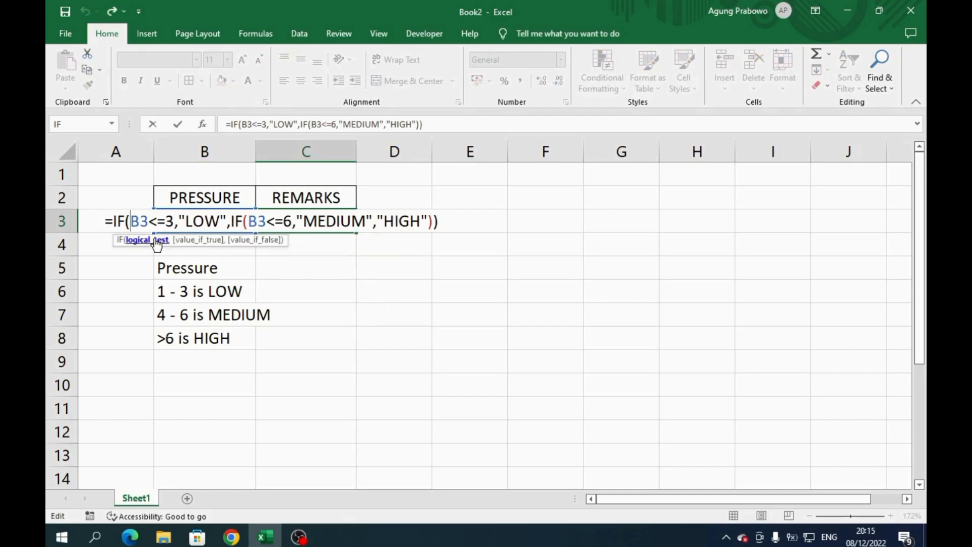
click(191, 221)
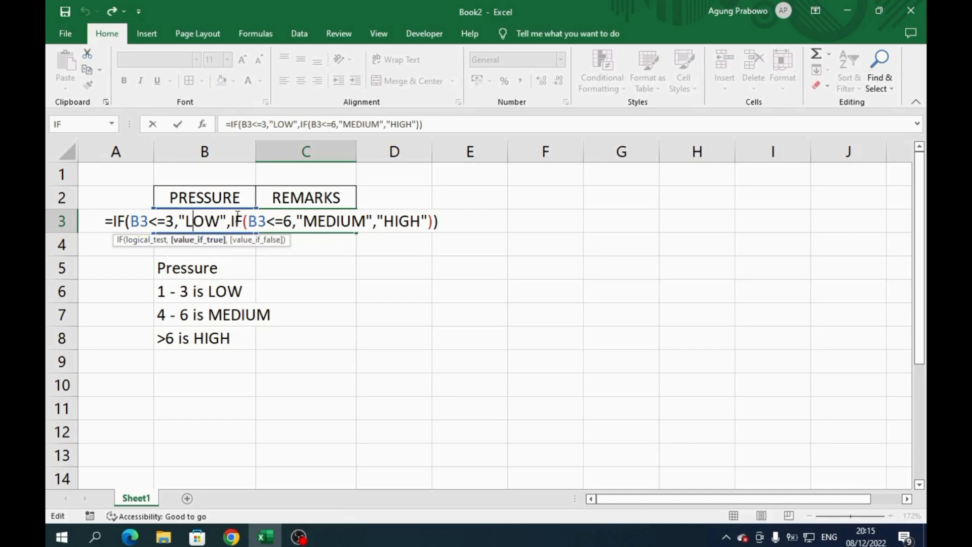
click(237, 220)
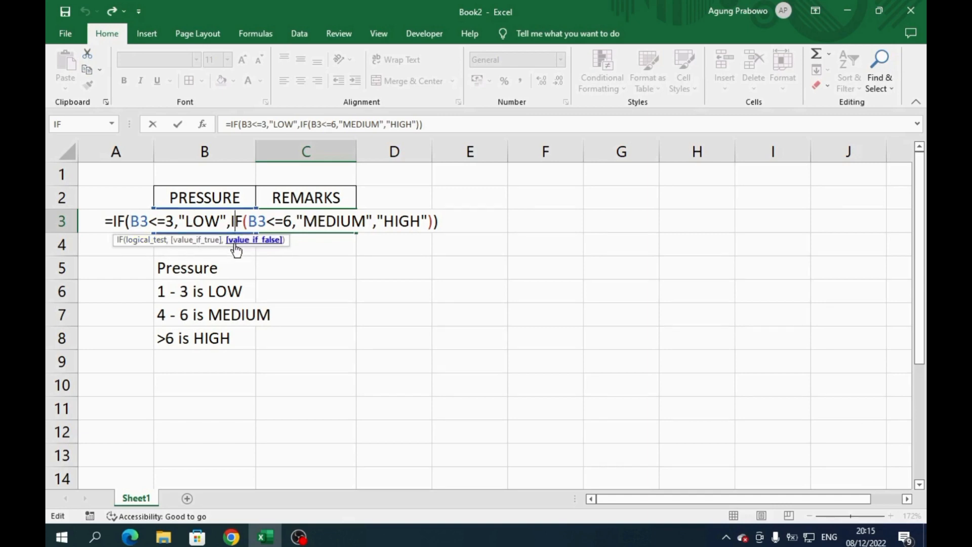
click(249, 221)
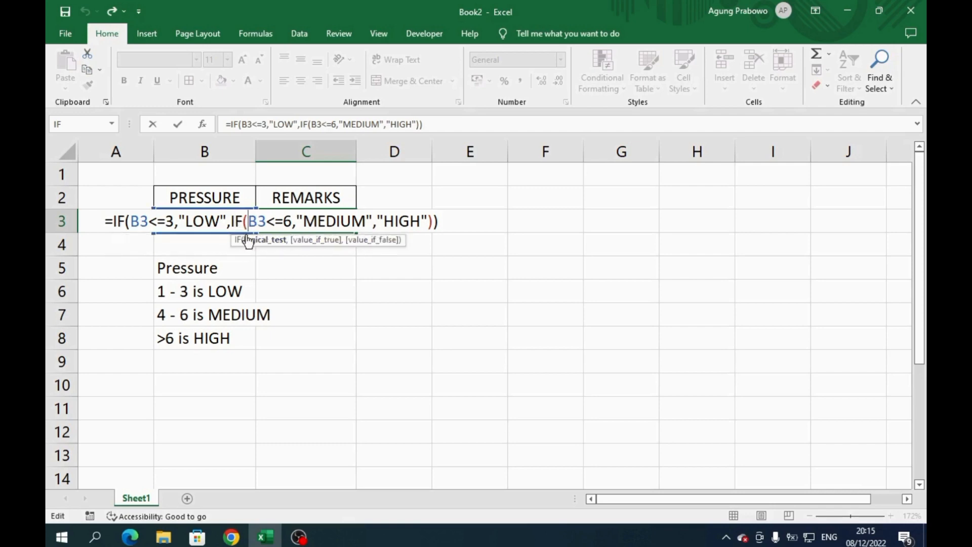
click(325, 217)
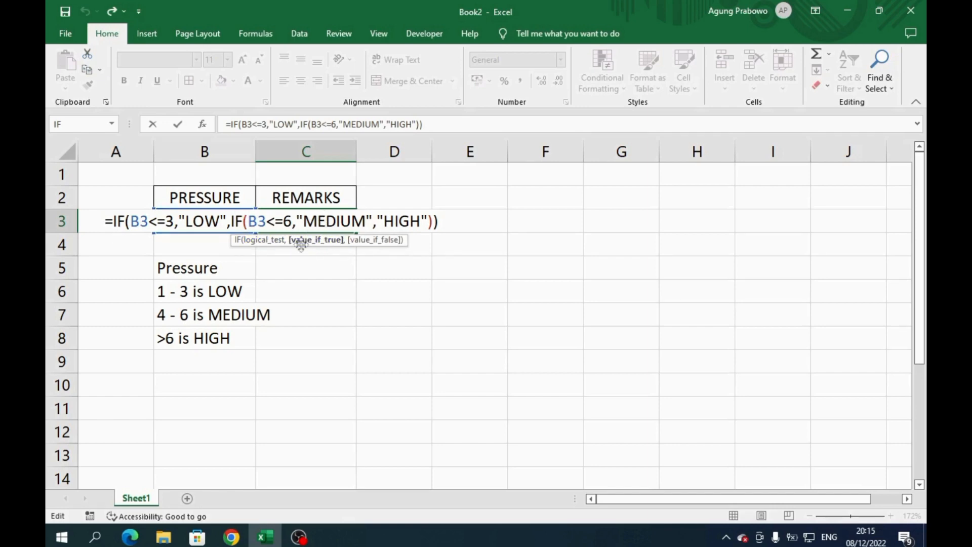
click(386, 223)
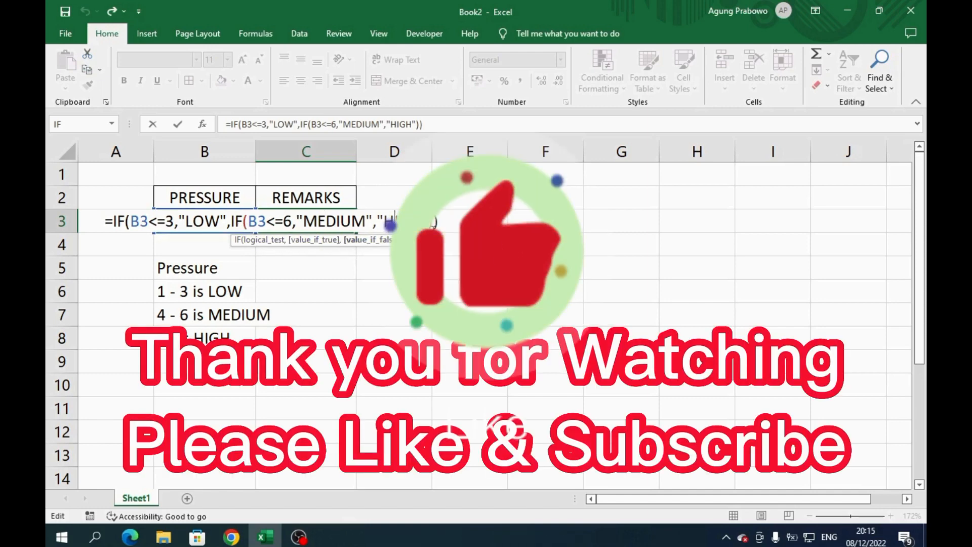
key(Return)
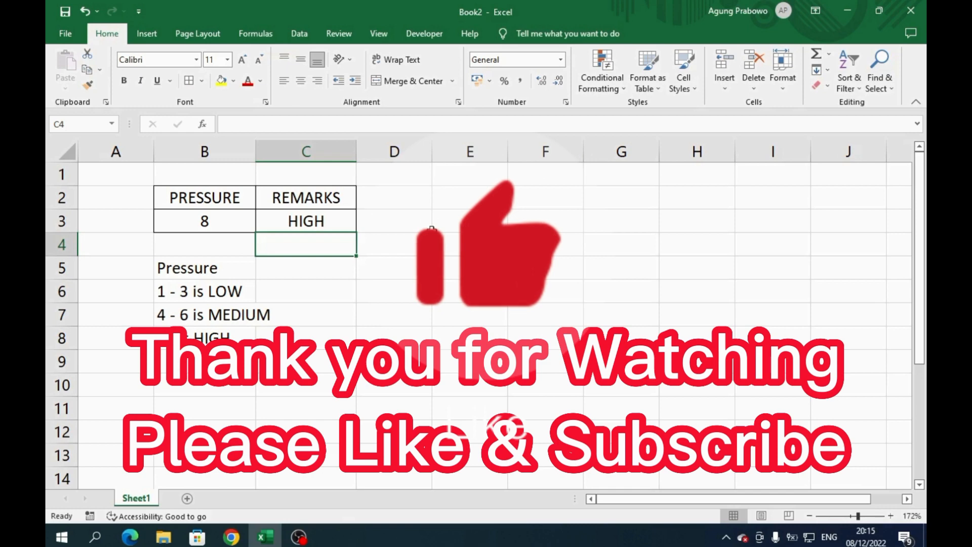